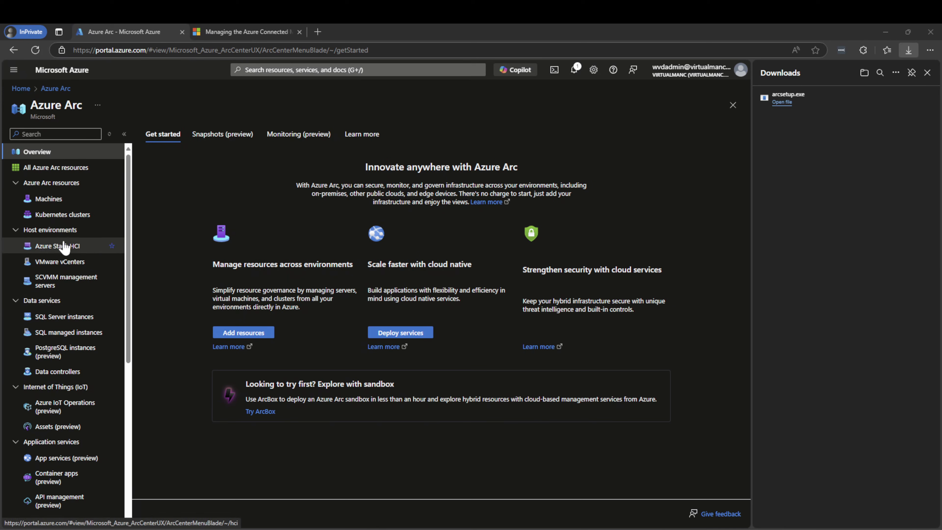
# Step: From the Azure Arc machines page, start adding a machine and download the Windows Server installer
pyautogui.click(62, 261)
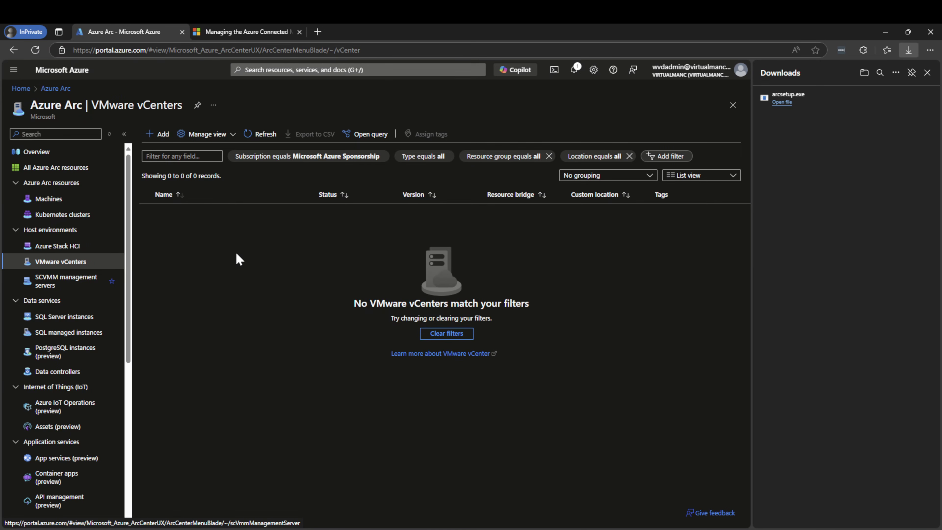
pyautogui.scroll(-1, 106, 302)
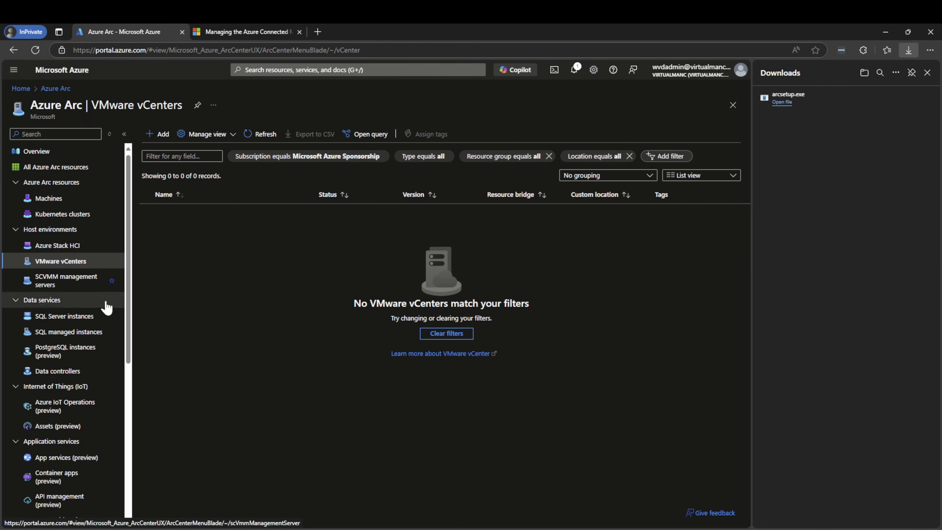
pyautogui.click(29, 204)
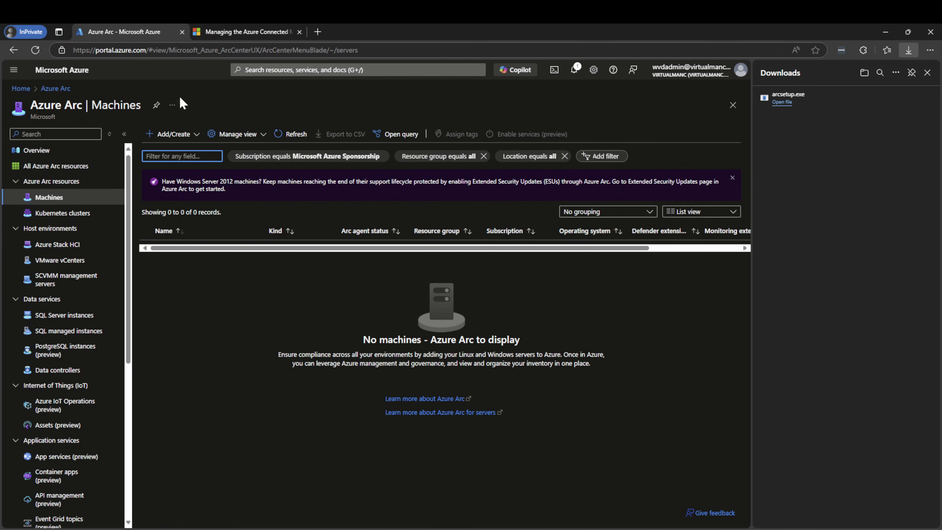
pyautogui.click(163, 144)
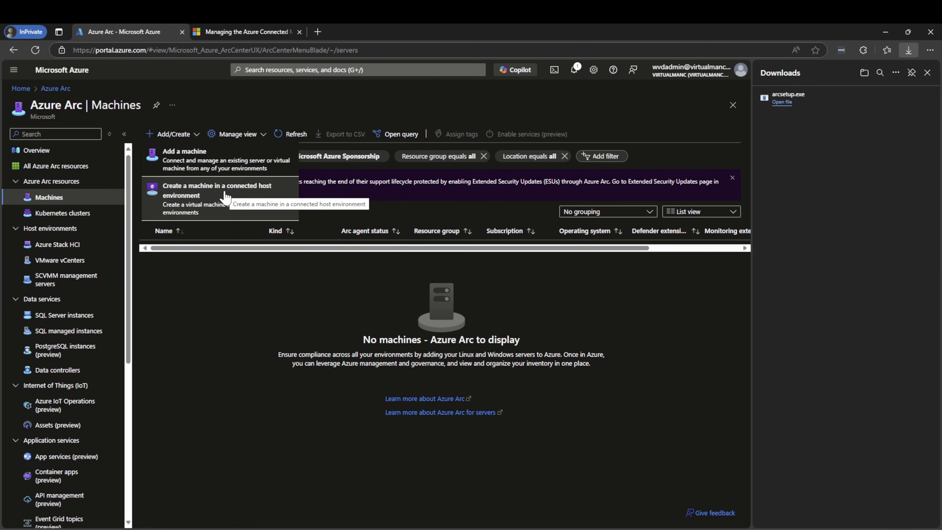
pyautogui.click(220, 172)
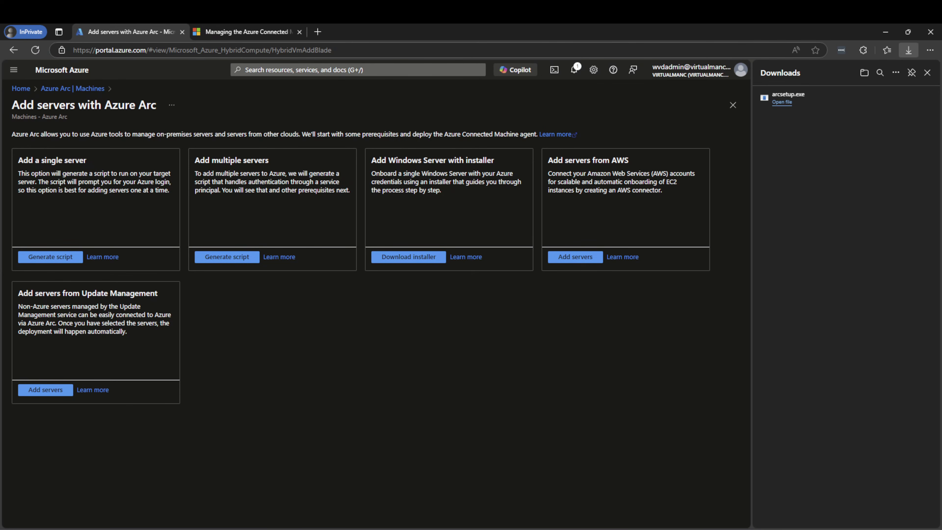
pyautogui.click(394, 257)
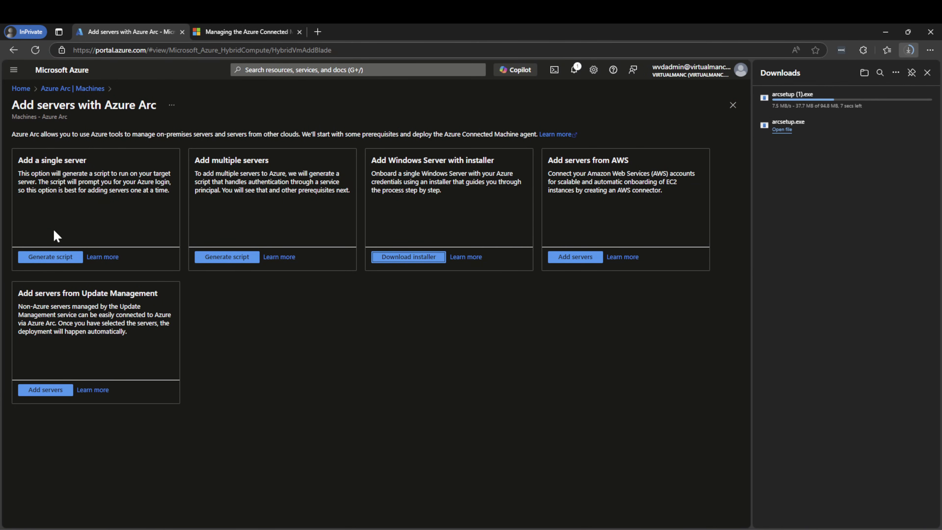
# Step: Start generating a script for a single server and set its resource group to ArcEnabled
pyautogui.click(36, 257)
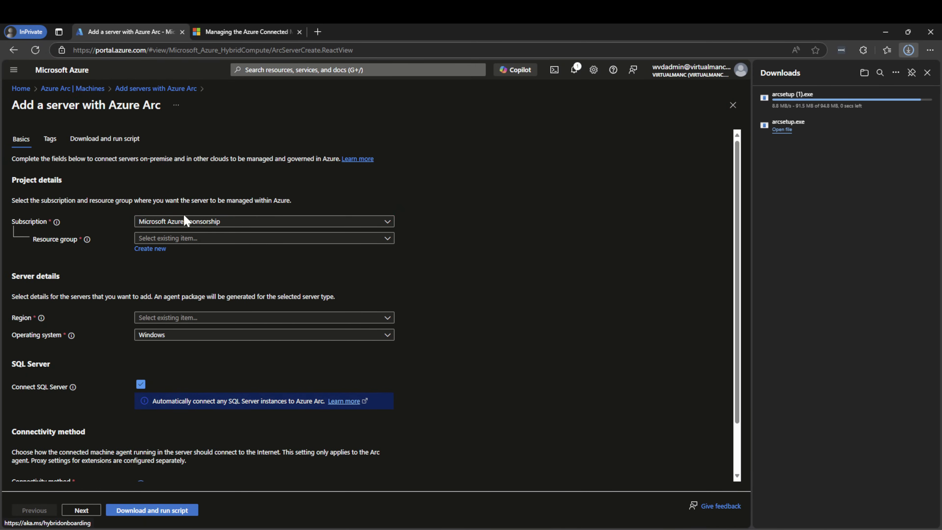
pyautogui.click(206, 240)
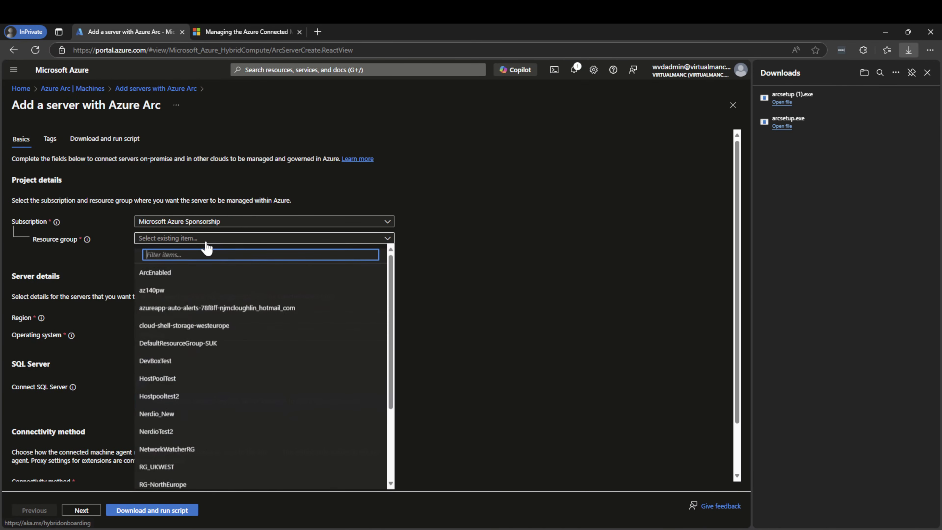
pyautogui.click(166, 274)
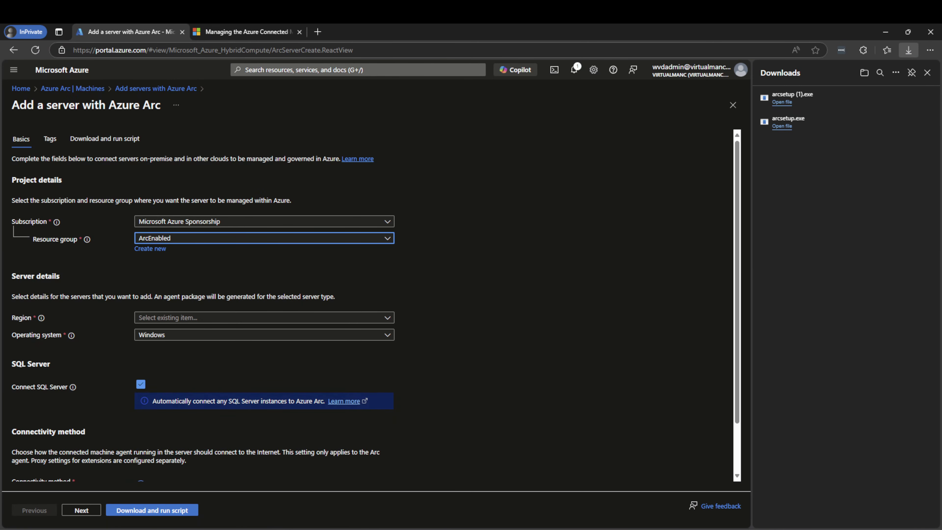
# Step: Set the server's region to (Europe) UK South in the server details
pyautogui.scroll(-1, 284, 308)
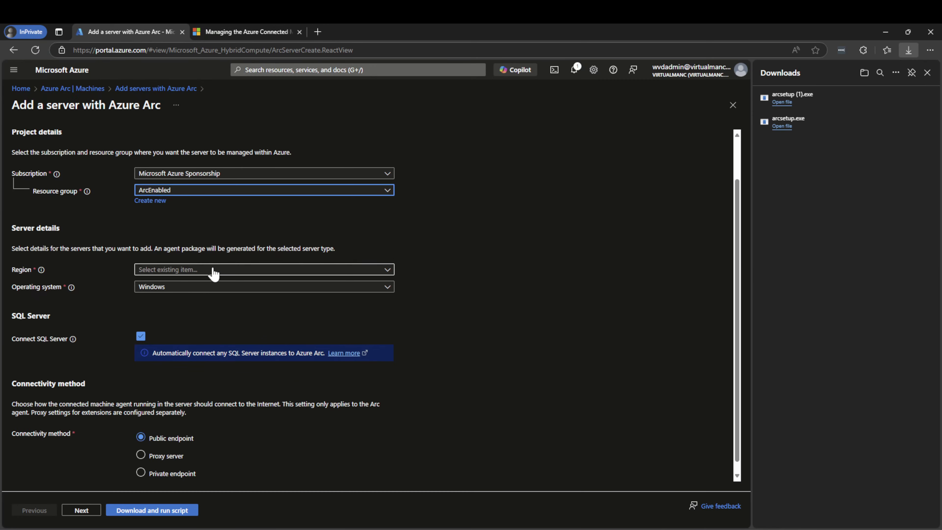
pyautogui.click(195, 270)
pyautogui.scroll(-10, 238, 382)
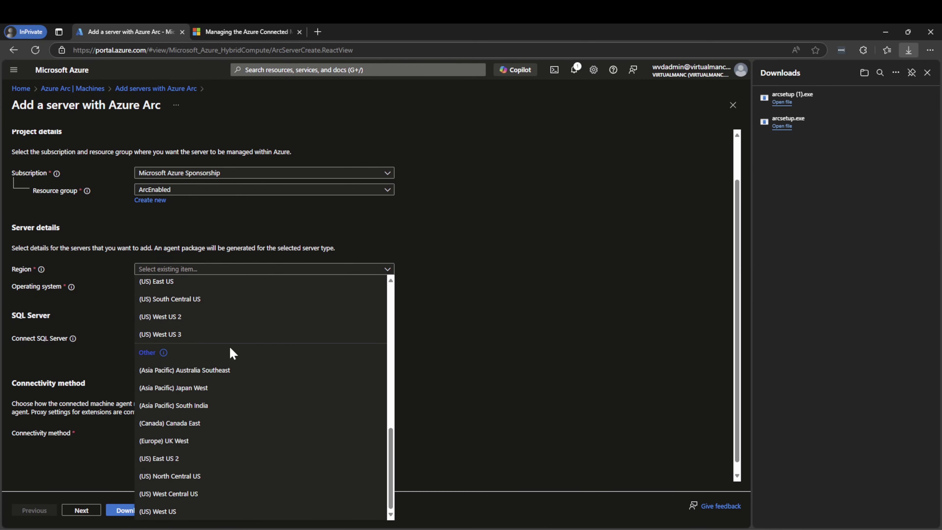
pyautogui.scroll(5, 220, 478)
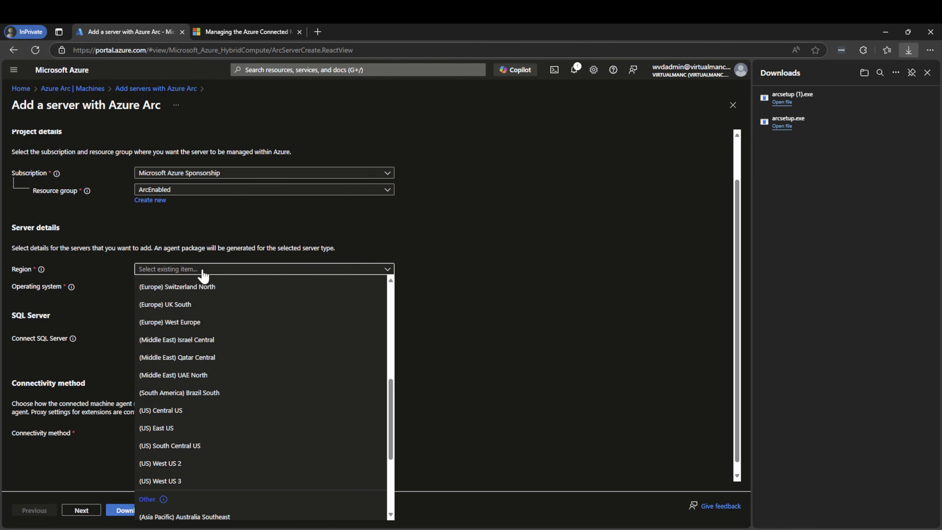
pyautogui.click(202, 271)
pyautogui.click(203, 271)
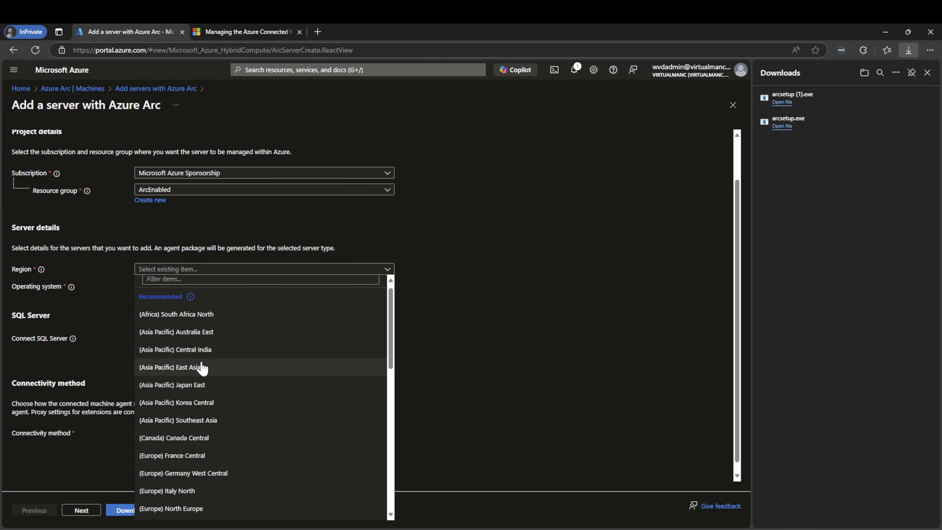
pyautogui.scroll(-6, 200, 363)
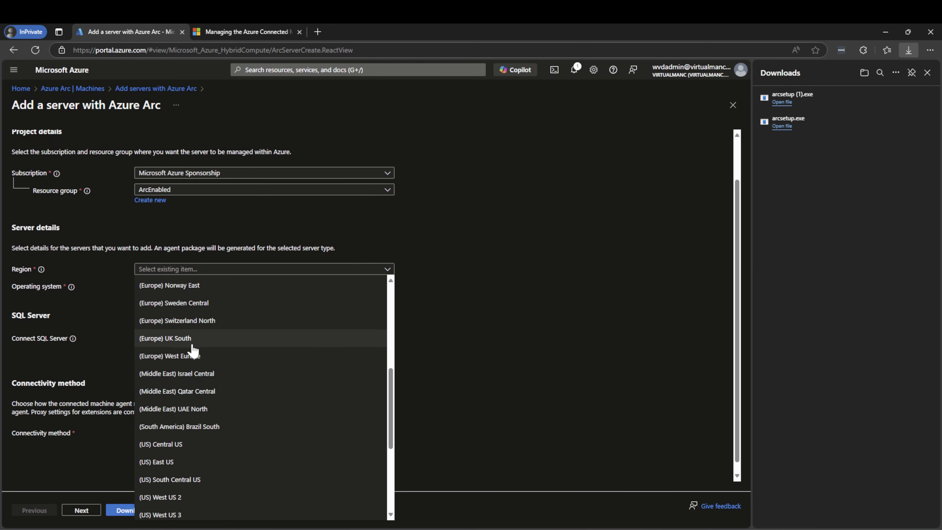
pyautogui.click(190, 348)
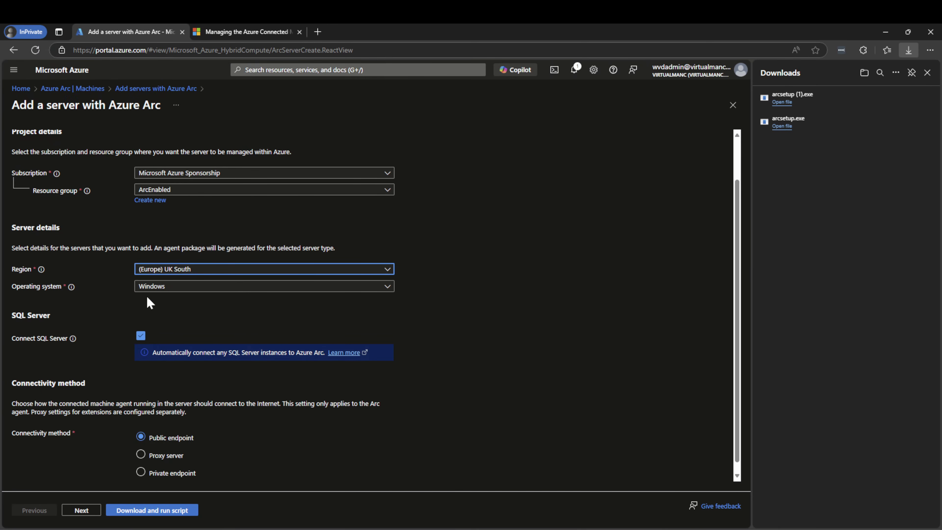
pyautogui.scroll(-1, 145, 304)
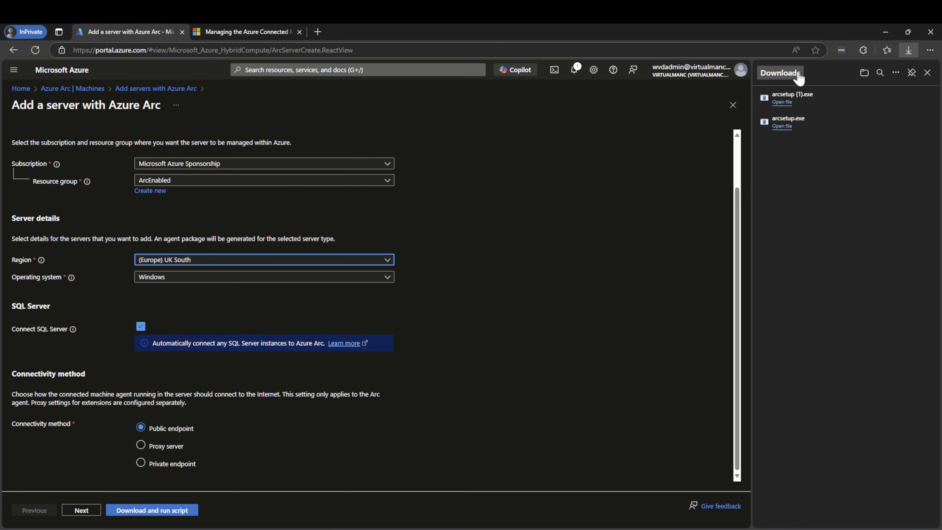
# Step: Show the downloaded arcsetup (1).exe in its folder, copy the file and minimize the folder window
pyautogui.moveTo(840, 90)
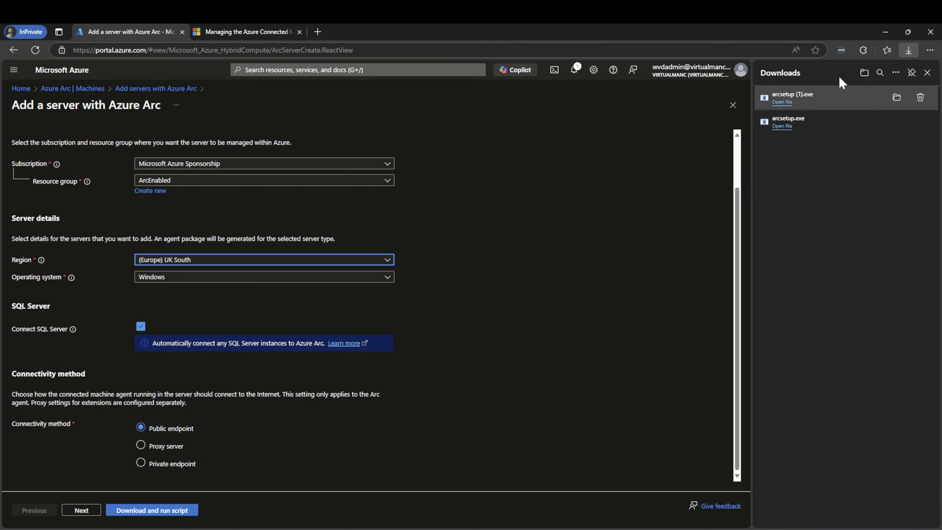
pyautogui.click(897, 97)
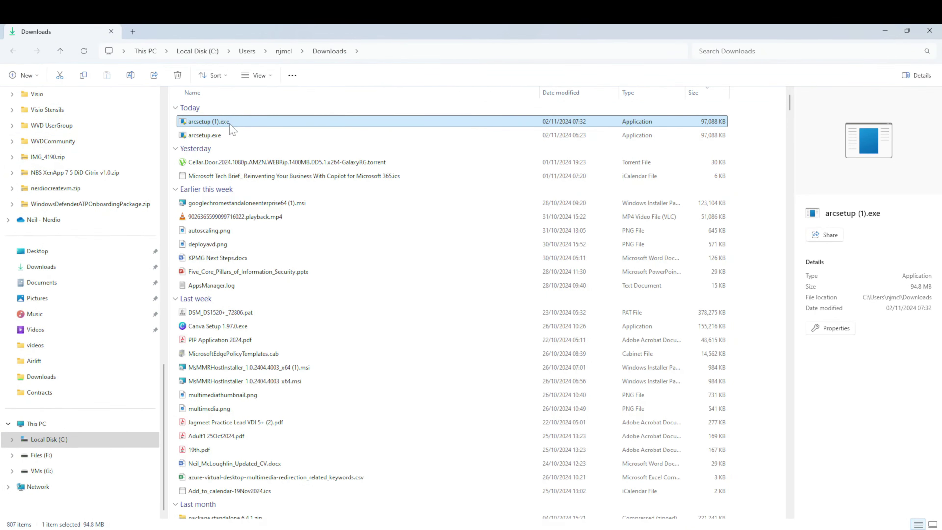
pyautogui.rightClick(229, 124)
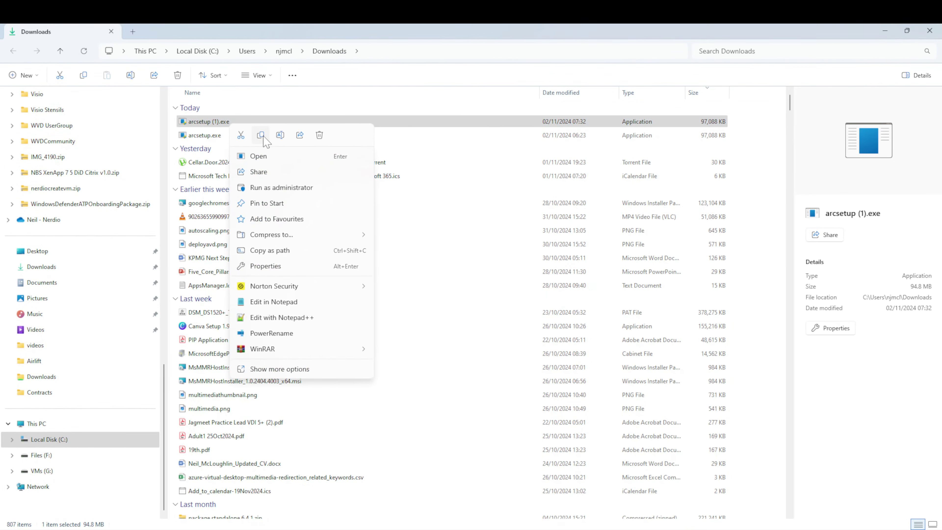
pyautogui.click(266, 136)
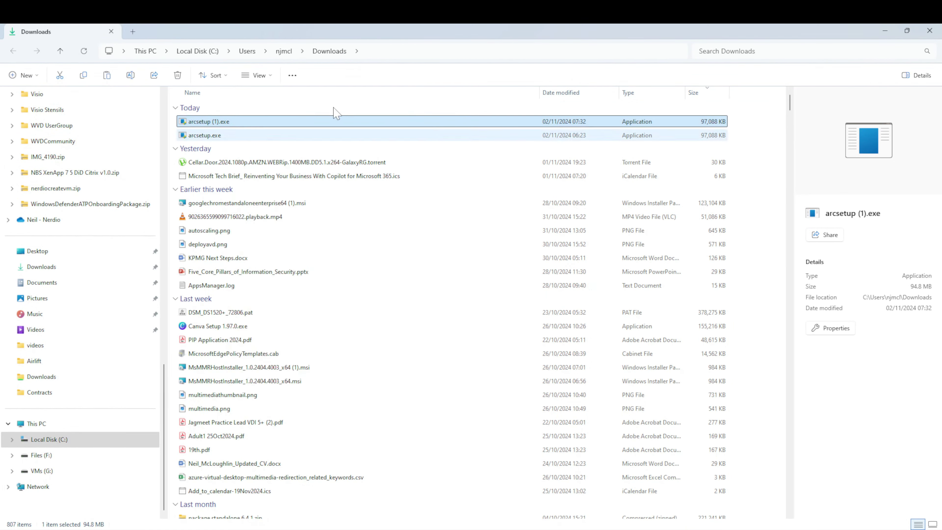
pyautogui.click(886, 31)
# Step: Switch to VMware Workstation, dismiss the removable devices hint and resume the Packaging virtual machine
pyautogui.moveTo(729, 529)
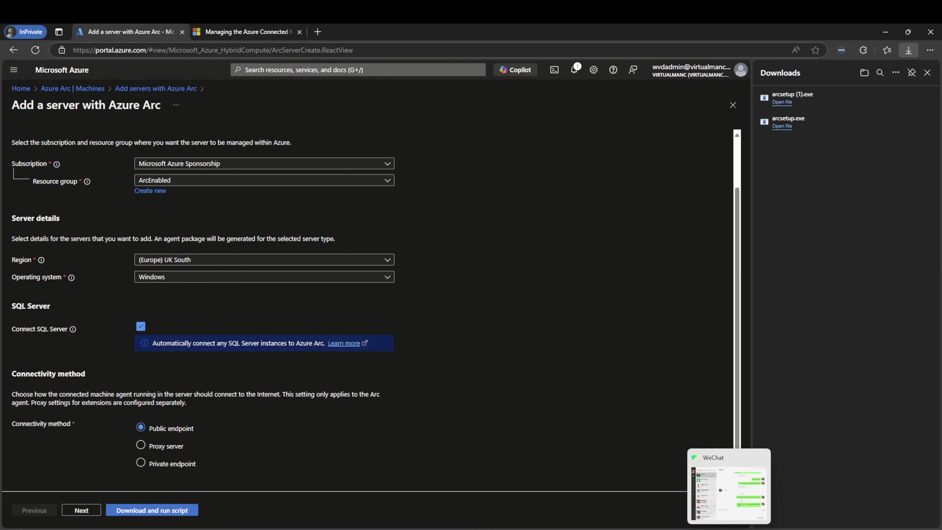
pyautogui.click(758, 508)
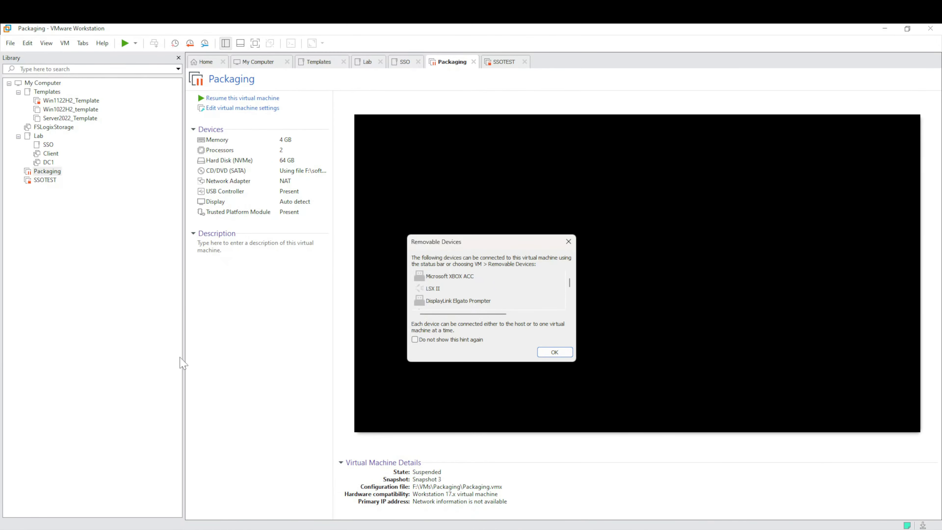
pyautogui.click(554, 351)
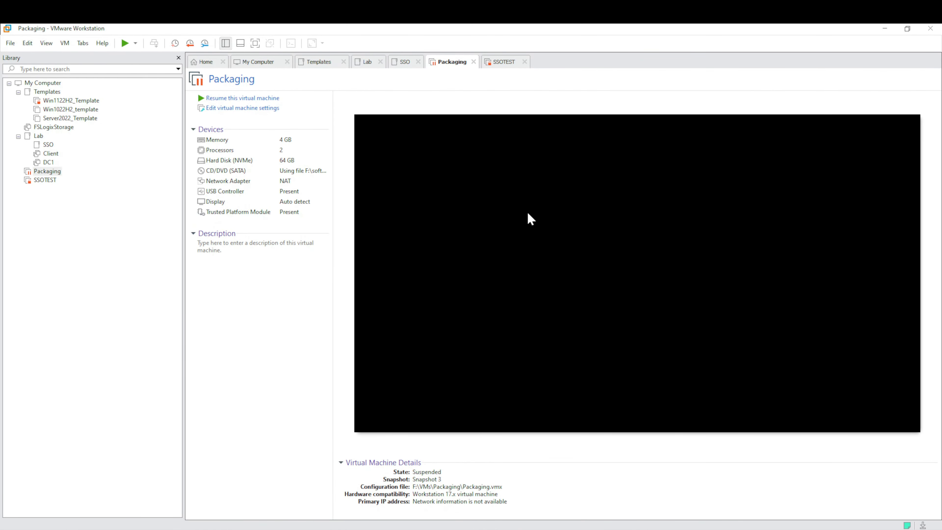
pyautogui.click(213, 98)
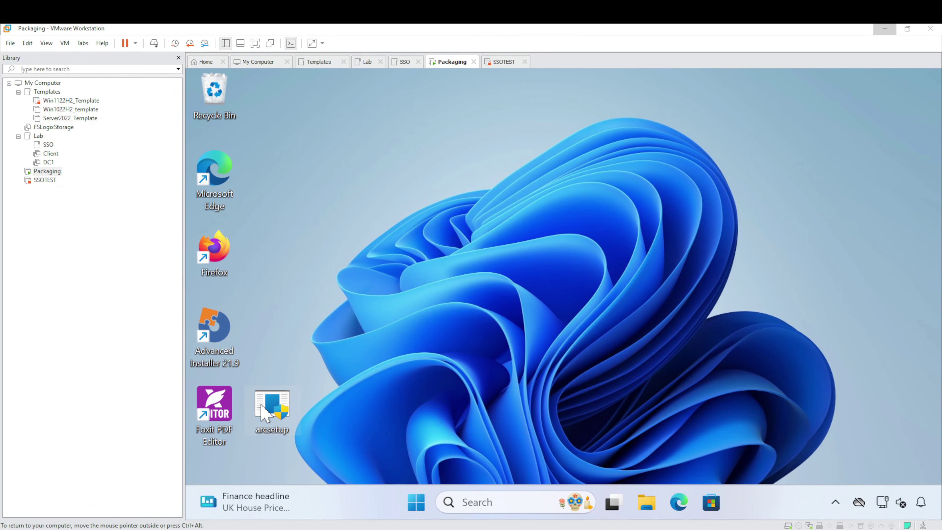
# Step: Run arcsetup on the virtual machine's desktop as administrator, start the Azure Arc Connected Machine Agent installation and proceed to onboard the machine
pyautogui.rightClick(281, 409)
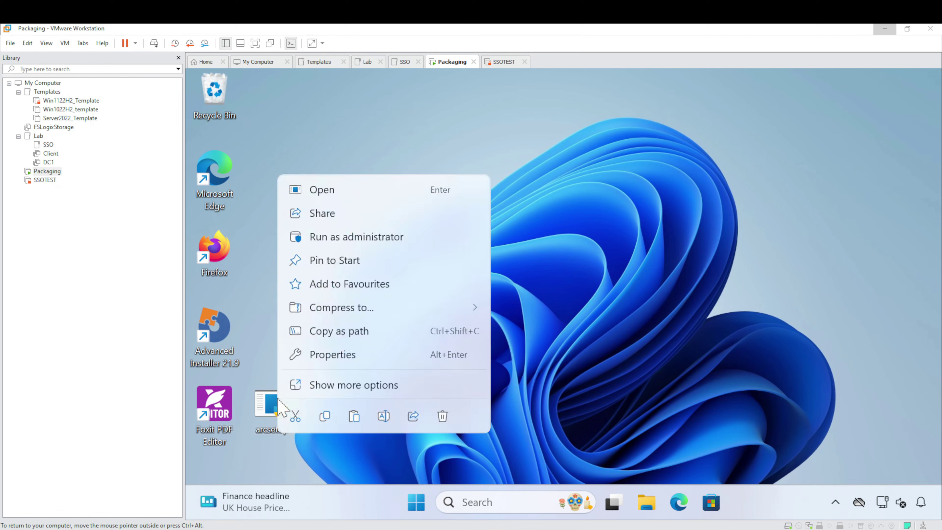
pyautogui.click(320, 236)
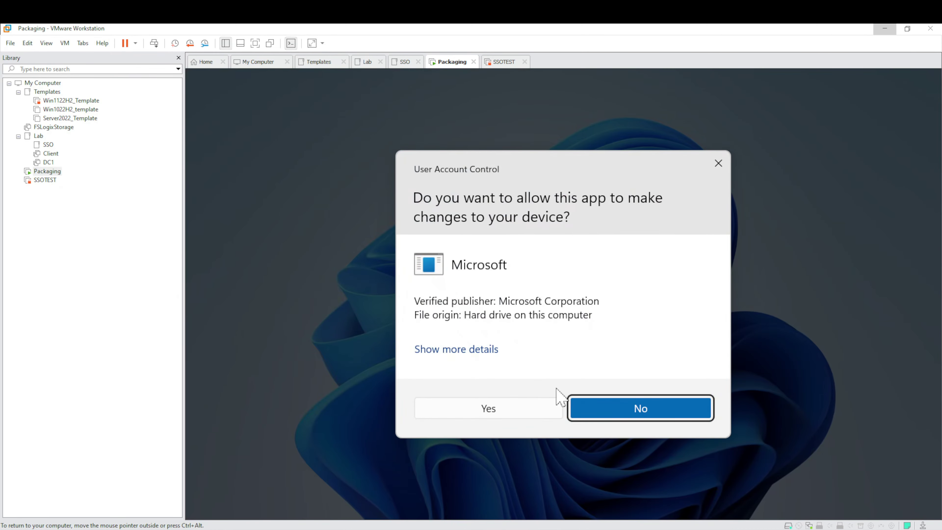
pyautogui.click(528, 406)
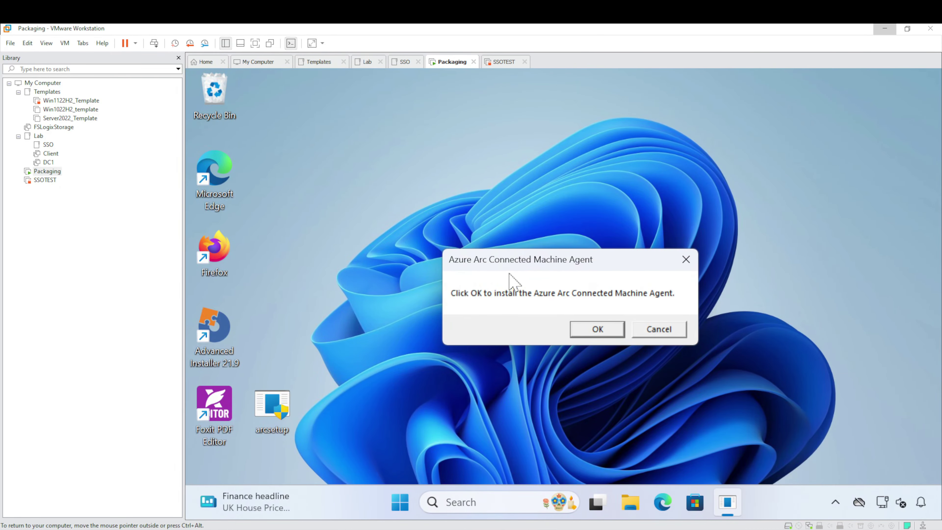
pyautogui.moveTo(511, 270); pyautogui.dragTo(459, 219)
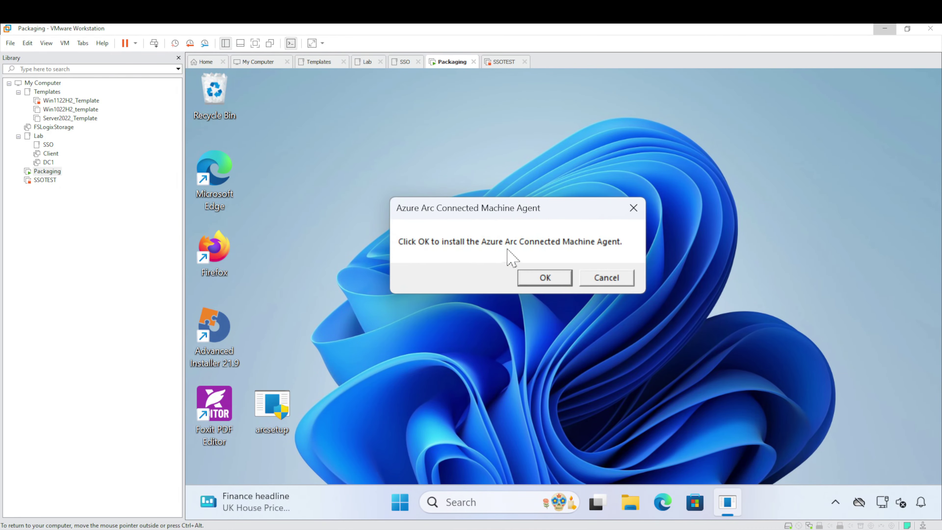
pyautogui.click(544, 278)
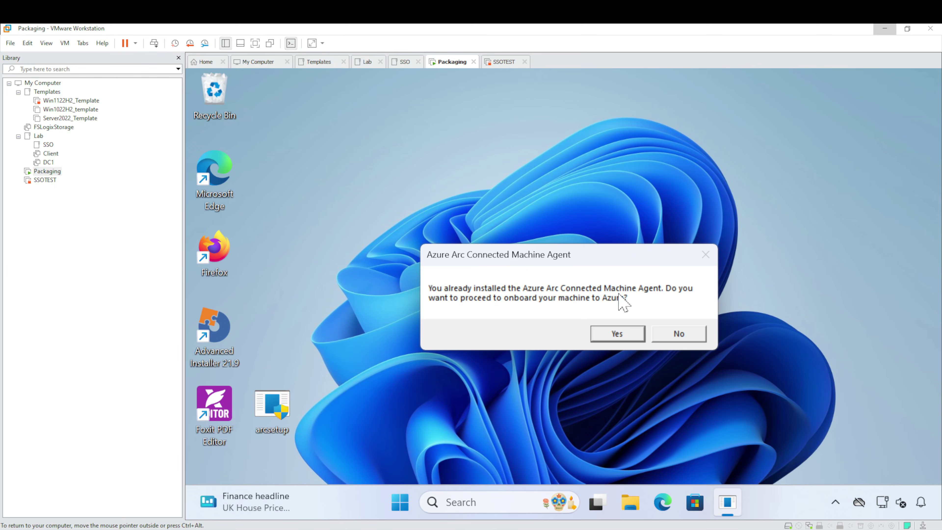
pyautogui.click(617, 334)
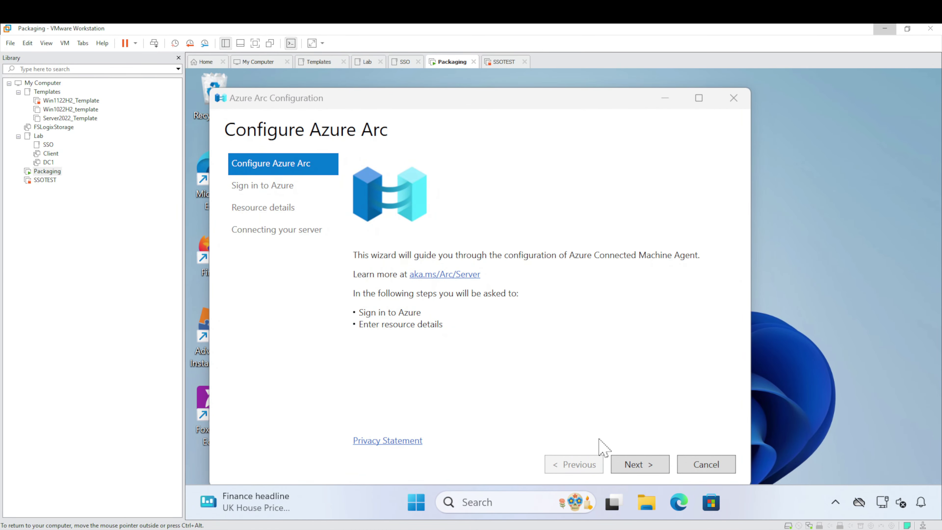
# Step: Advance the Azure Arc wizard and sign in to Azure with the admin account and its password, closing the browser when done
pyautogui.click(624, 466)
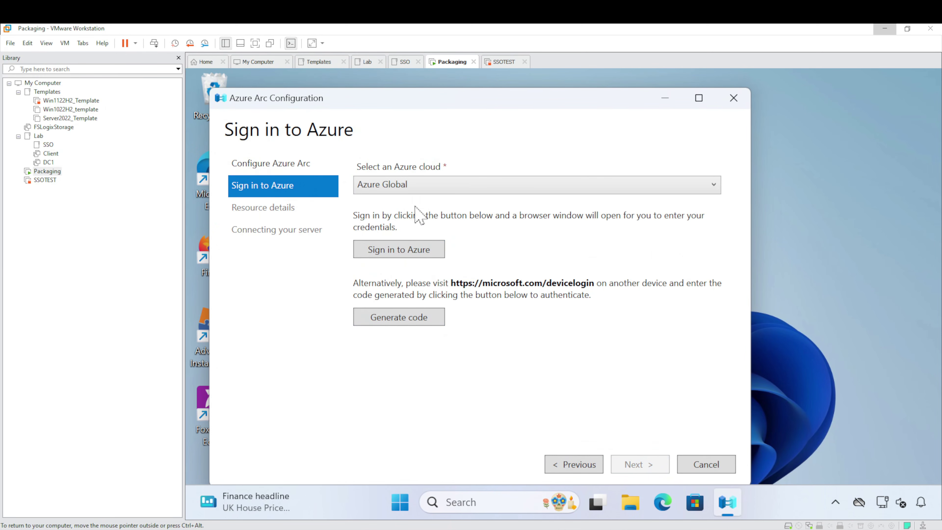
pyautogui.click(430, 256)
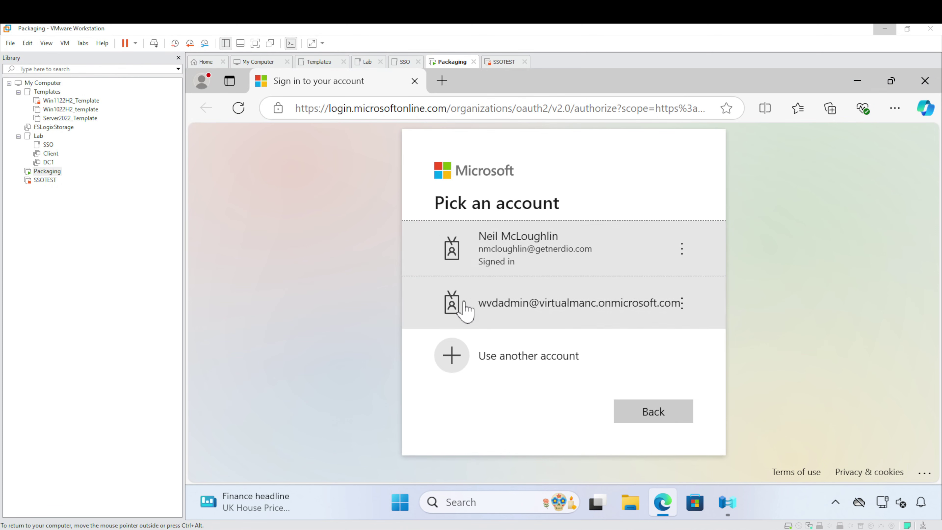
pyautogui.click(466, 310)
pyautogui.hotkey('ctrl', 'v')
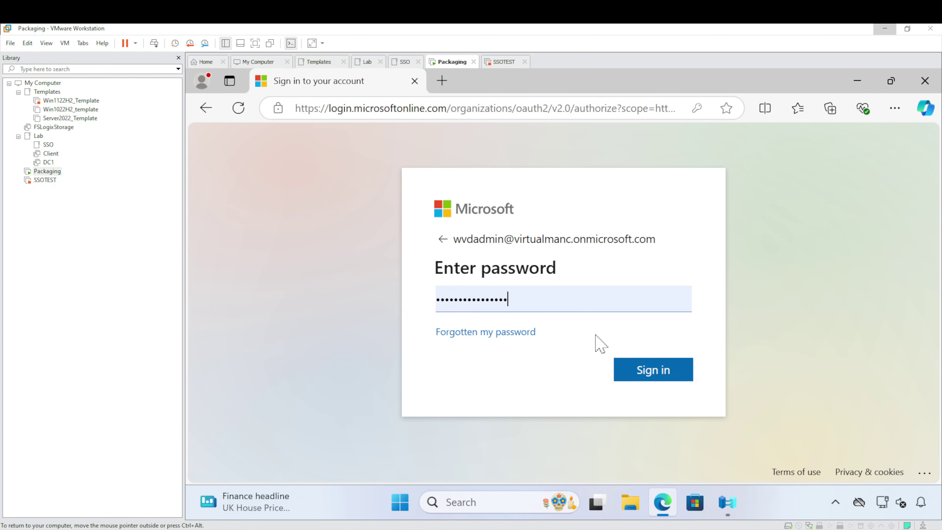
pyautogui.click(636, 371)
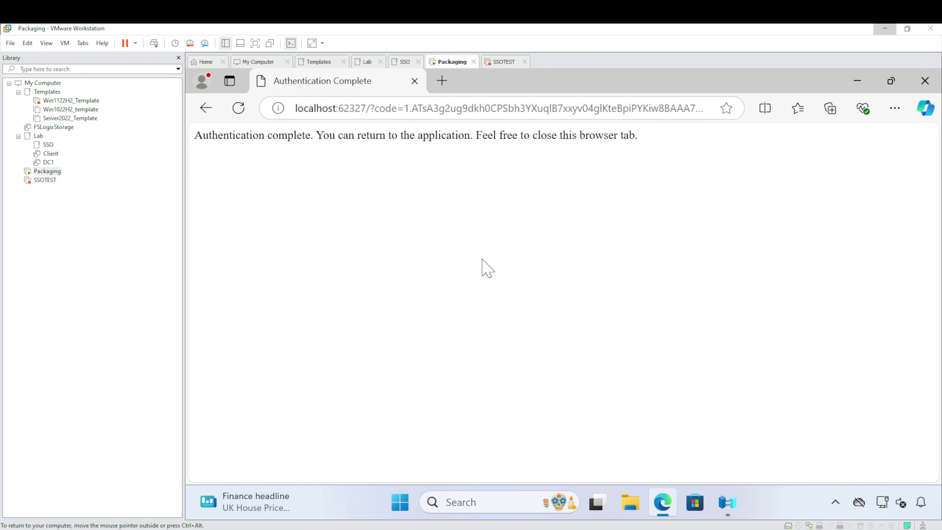
pyautogui.click(924, 81)
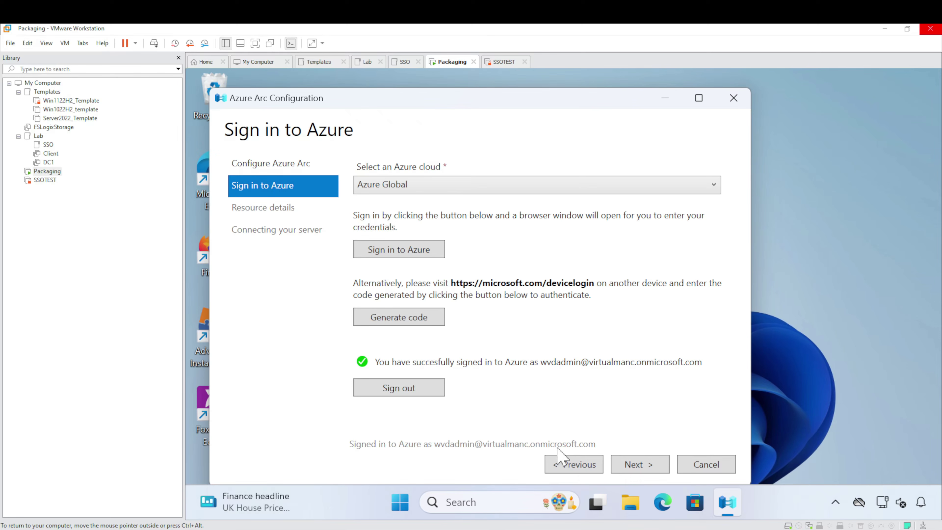
# Step: Continue to the resource details and select the virtualmanc tenant, the Microsoft Azure Sponsorship subscription and the ArcEnabled resource group
pyautogui.click(629, 466)
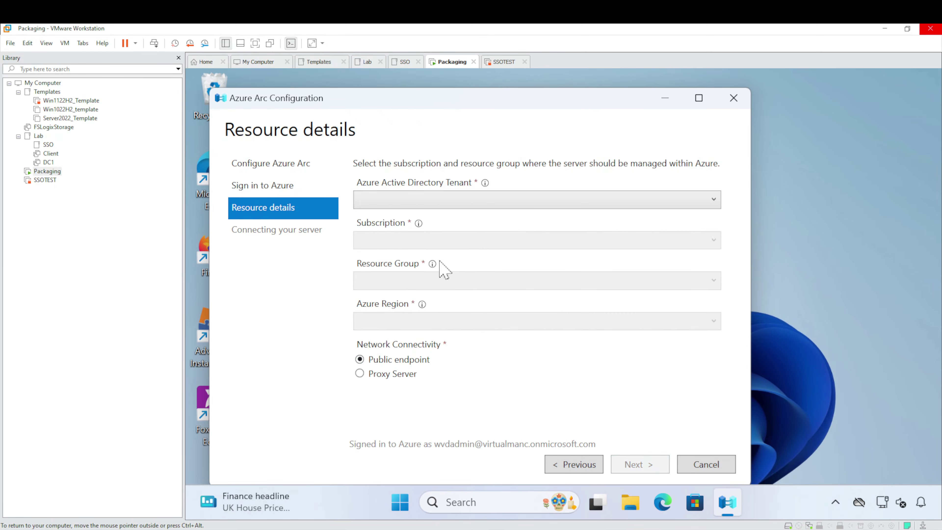
pyautogui.click(439, 196)
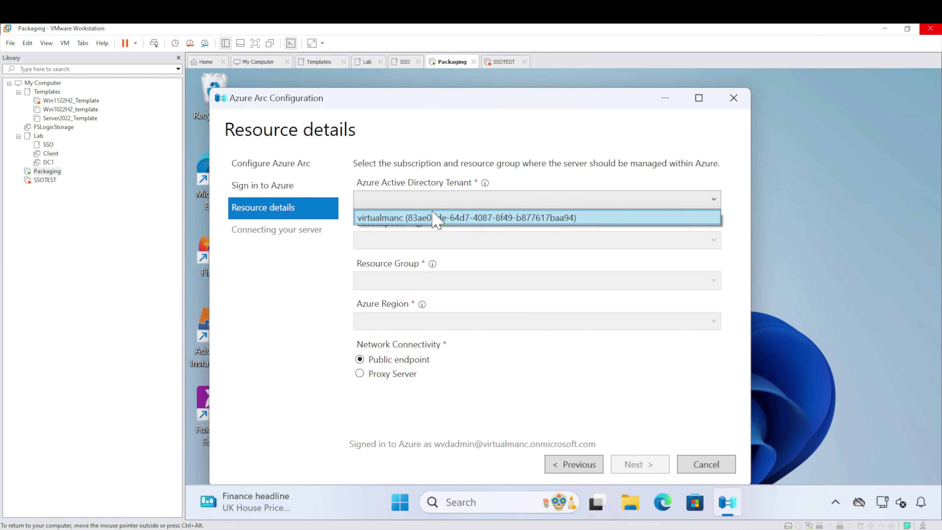
pyautogui.click(437, 217)
pyautogui.click(424, 241)
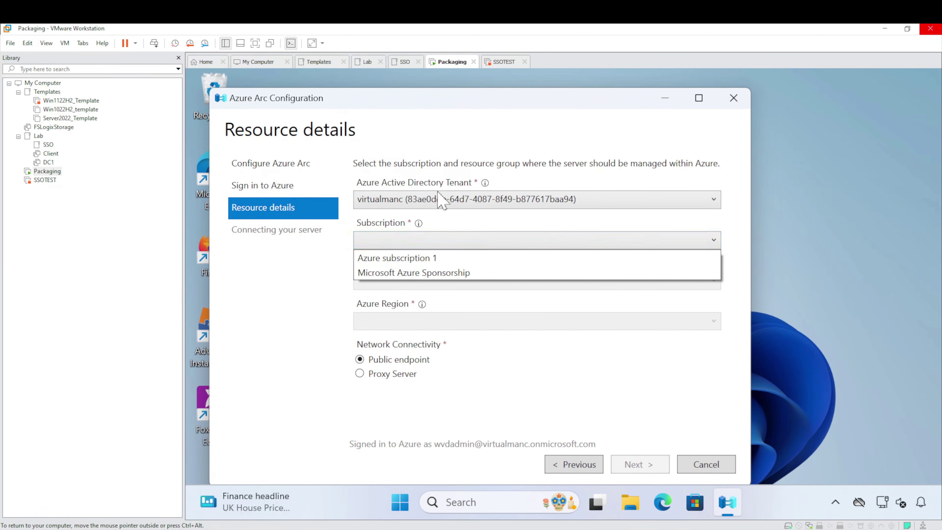
pyautogui.click(408, 273)
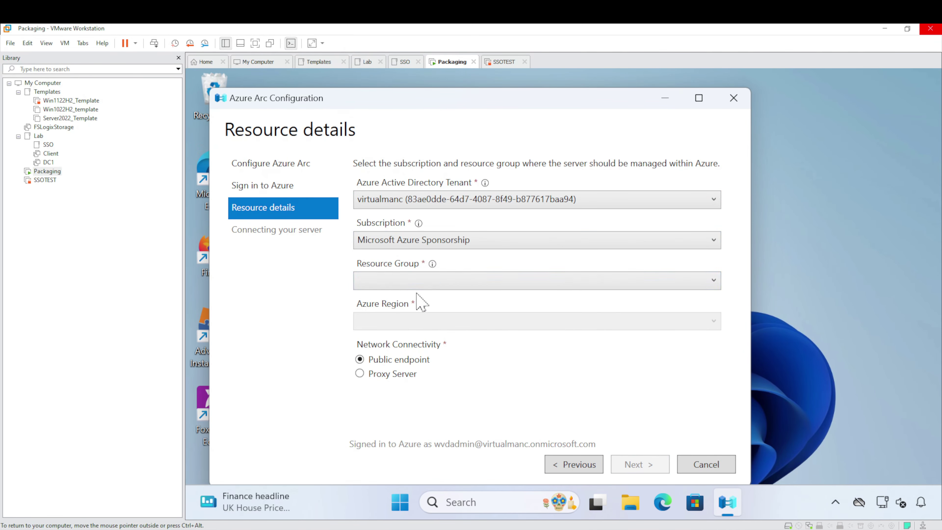
pyautogui.click(411, 283)
pyautogui.click(413, 298)
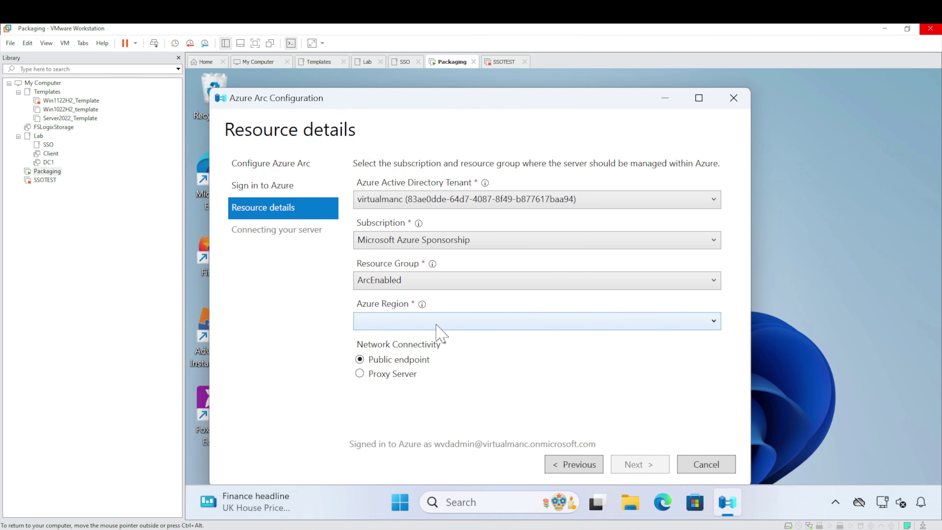
# Step: Set the Azure region to UK South and proceed to connecting the server with the public endpoint
pyautogui.click(437, 325)
pyautogui.scroll(-3, 432, 381)
pyautogui.scroll(-4, 431, 381)
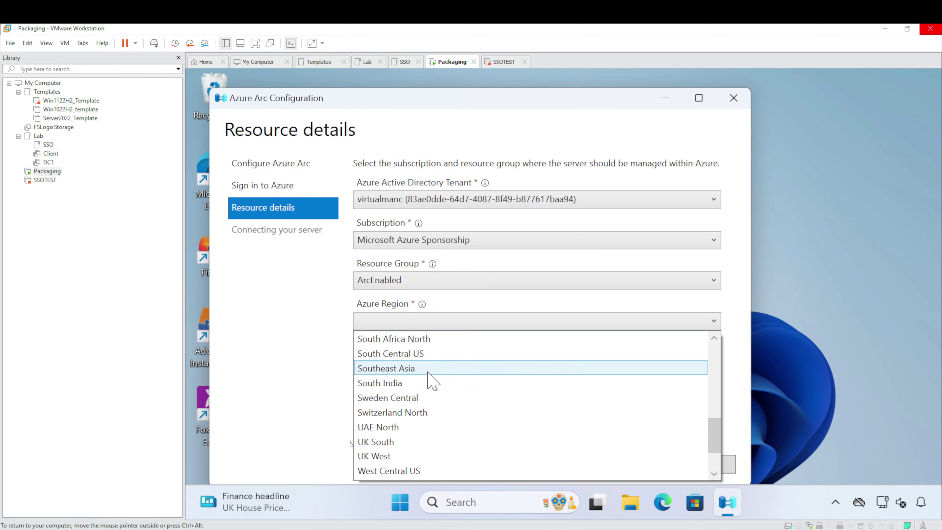
pyautogui.click(422, 442)
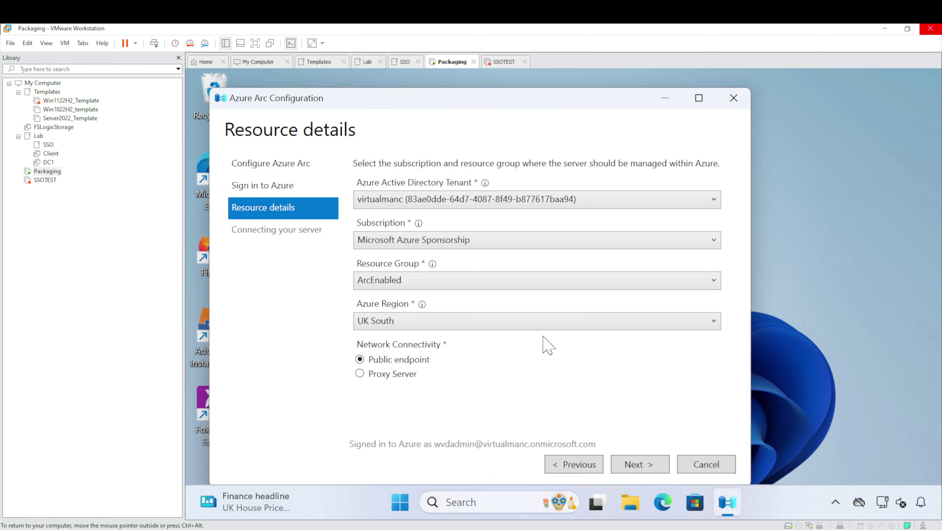
pyautogui.click(632, 467)
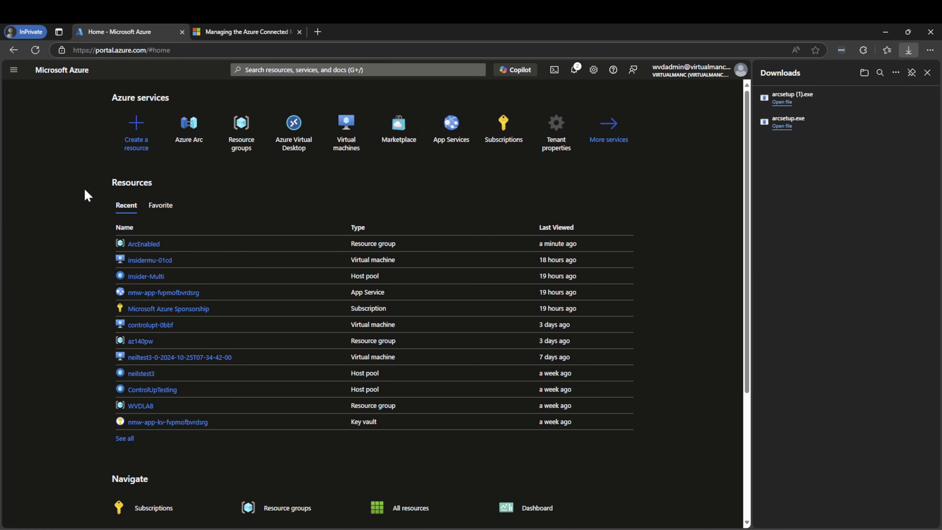
# Step: Switch to the Azure portal and view the list of Azure Arc machines
pyautogui.moveTo(187, 130)
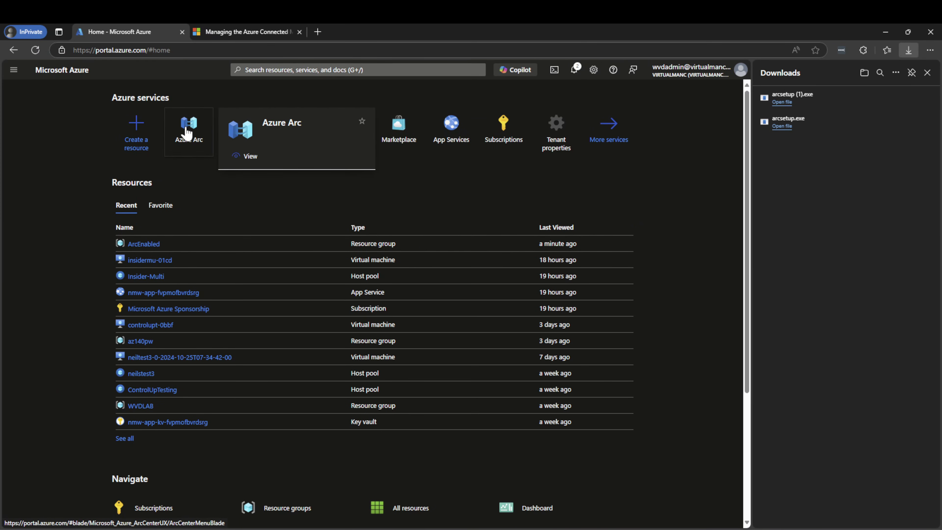
pyautogui.click(185, 132)
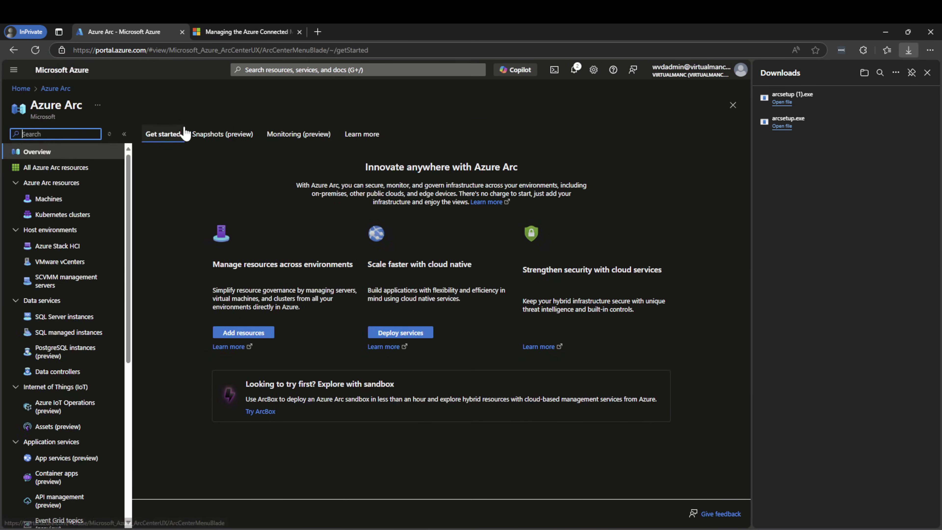
pyautogui.click(57, 197)
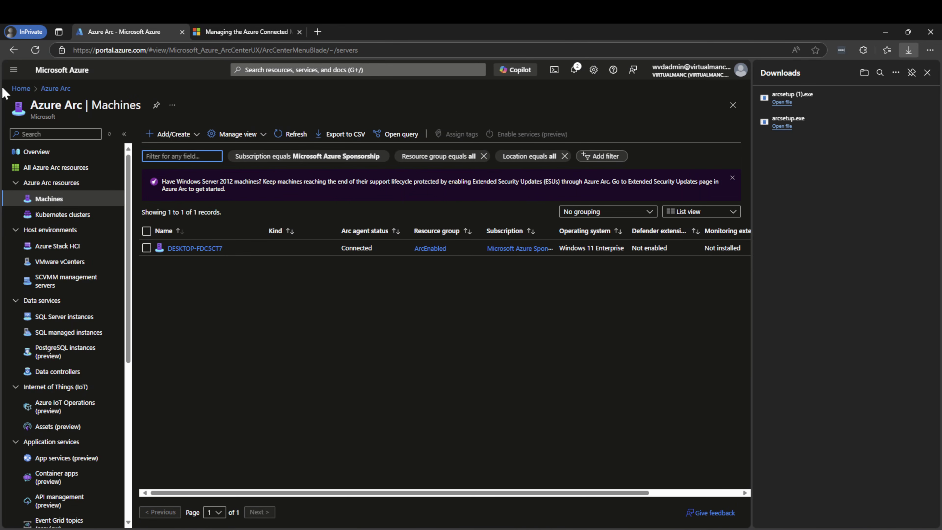
# Step: Return to the portal home, open DESKTOP-FDC5CT7 from the ArcEnabled resource group and review its overview and capabilities
pyautogui.click(21, 89)
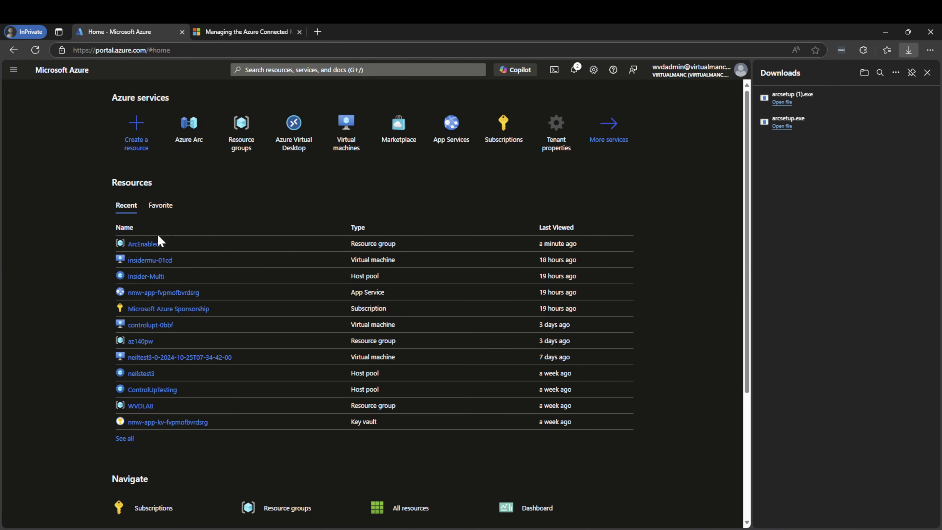
pyautogui.click(151, 245)
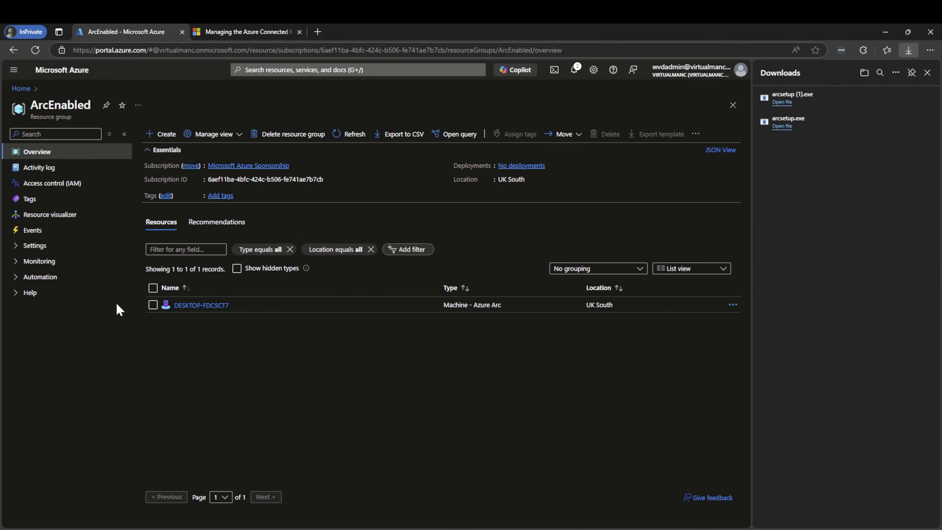
pyautogui.click(195, 305)
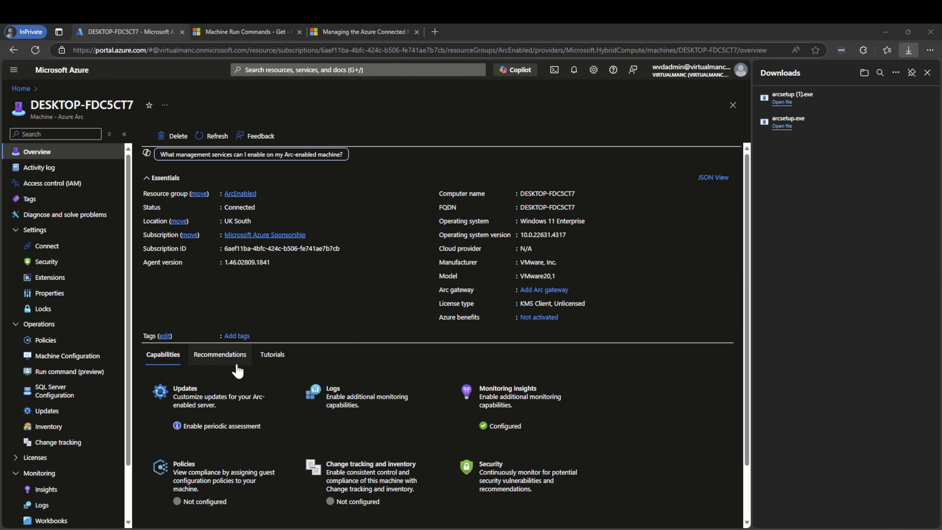
pyautogui.scroll(-1, 236, 371)
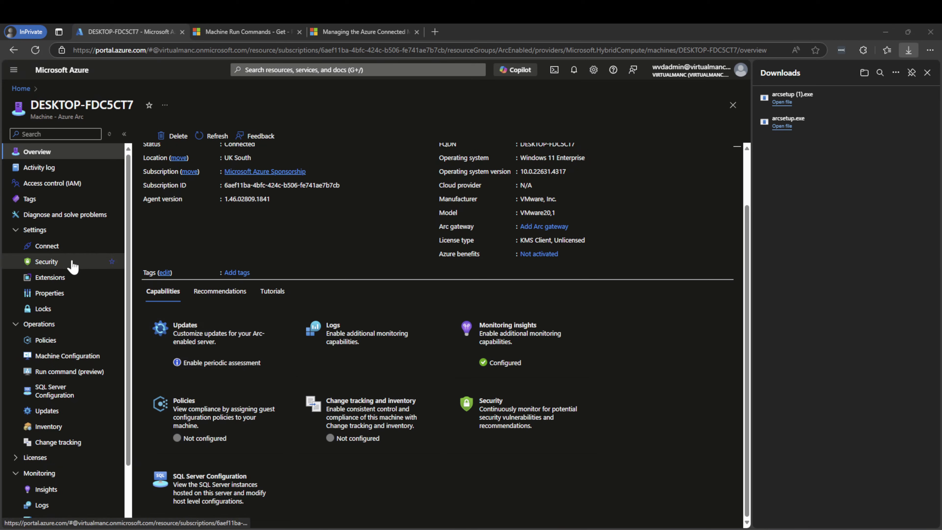
# Step: Review the Arc machine's SSH connection options and its Defender for Cloud security page
pyautogui.click(61, 249)
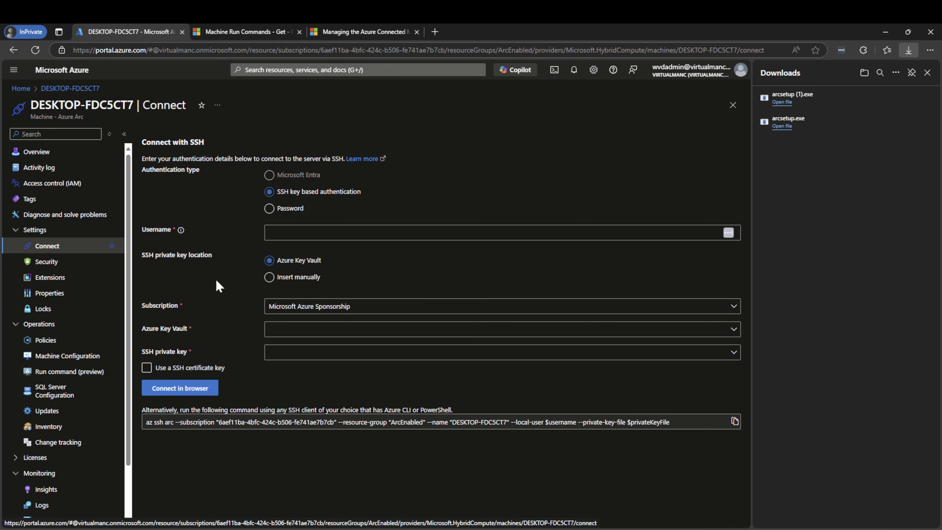
pyautogui.click(47, 262)
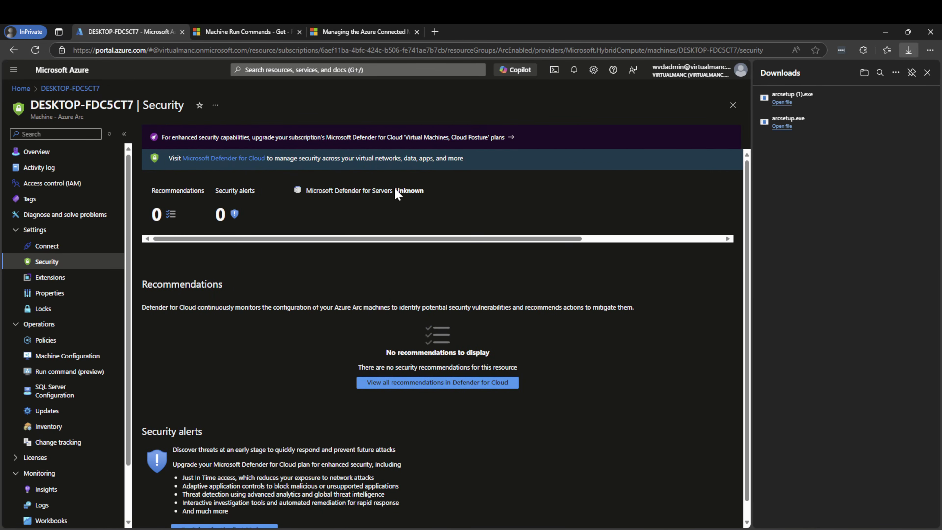
pyautogui.scroll(-1, 368, 410)
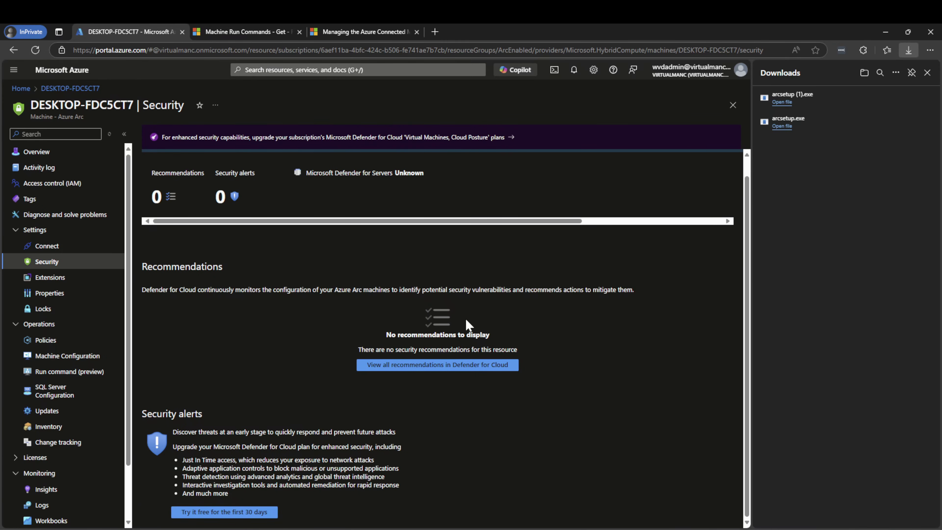
pyautogui.scroll(1, 462, 321)
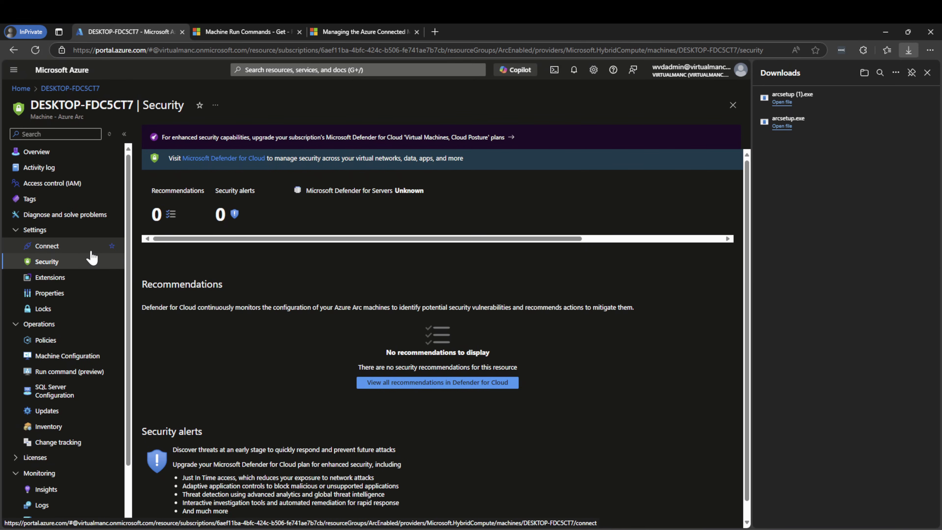
# Step: Browse the extensions that can be installed on the machine, view the Custom Script Extension for Windows details and return to its extensions list
pyautogui.click(22, 277)
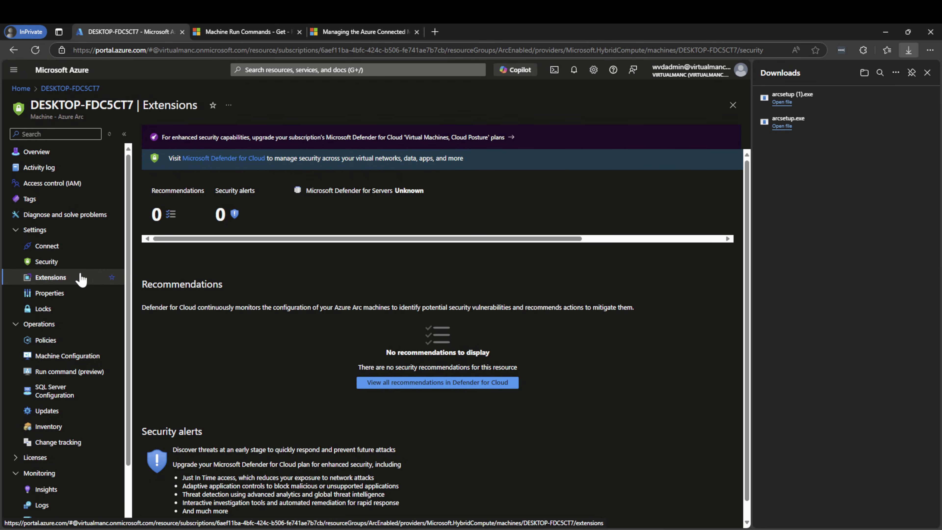
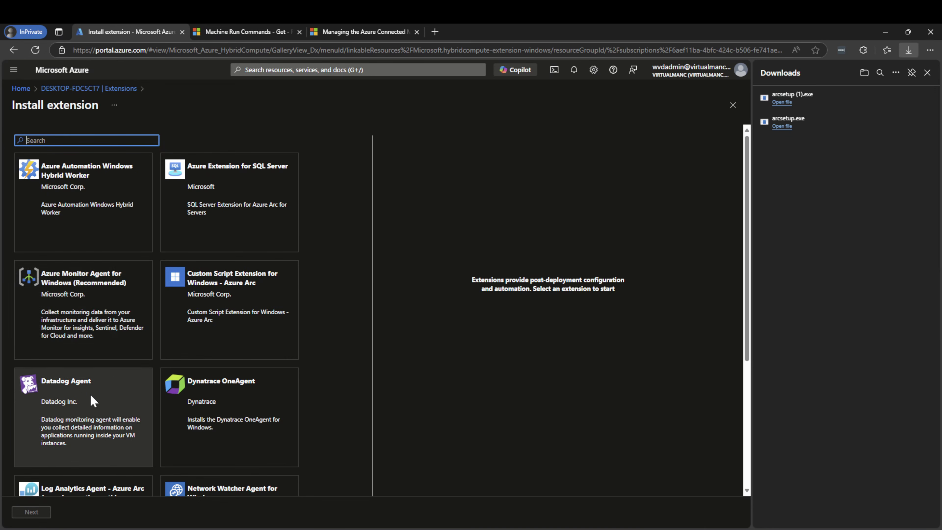
pyautogui.scroll(-3, 108, 308)
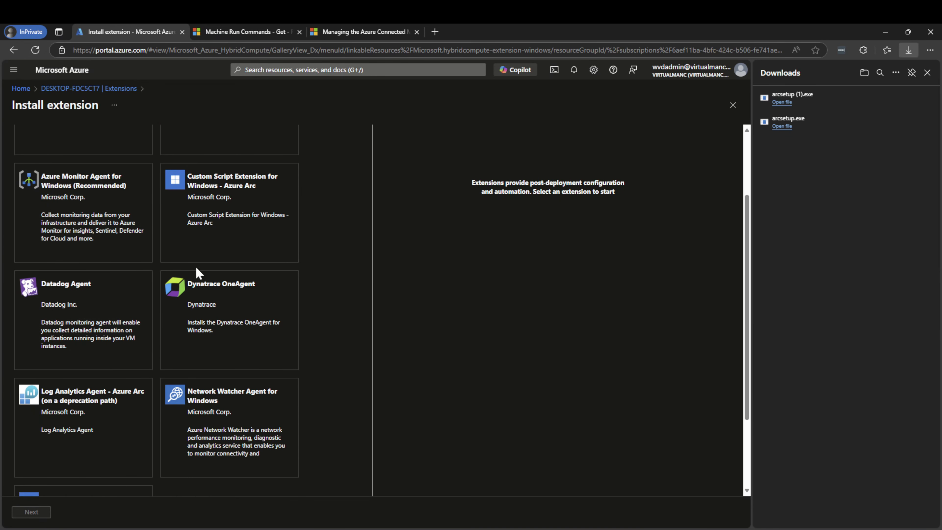
pyautogui.scroll(-3, 225, 310)
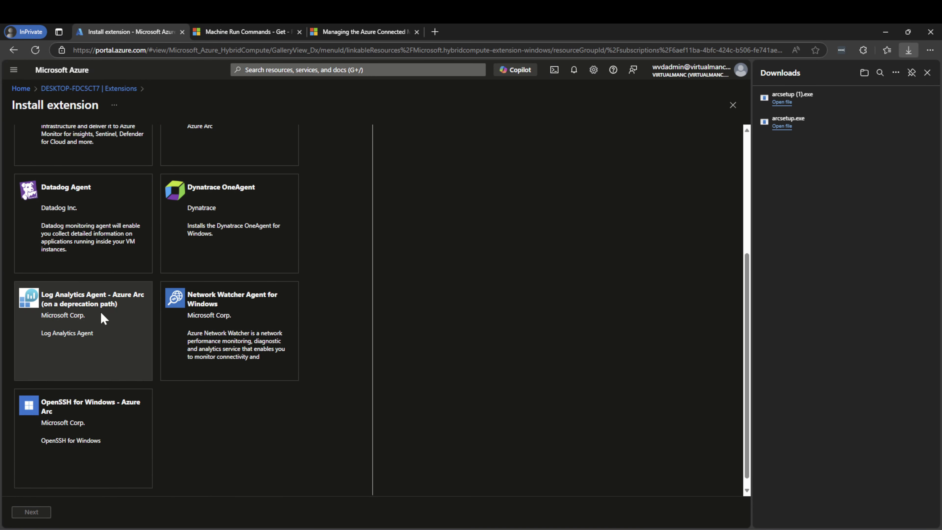
pyautogui.scroll(-1, 117, 314)
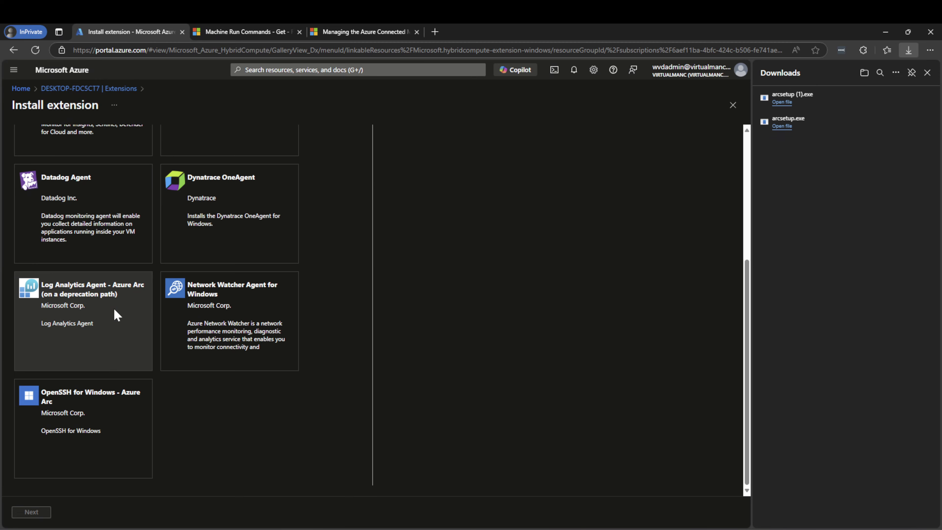
pyautogui.scroll(5, 115, 311)
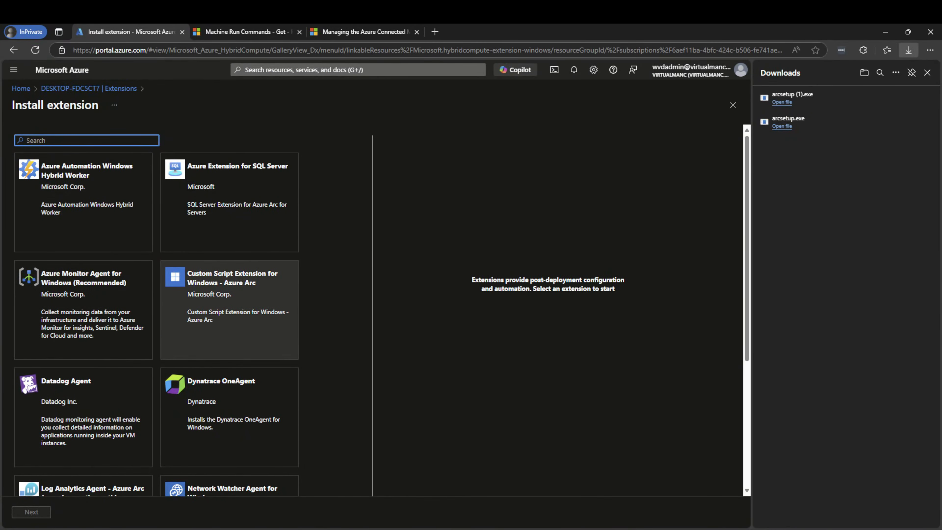
pyautogui.scroll(-3, 177, 249)
pyautogui.click(188, 209)
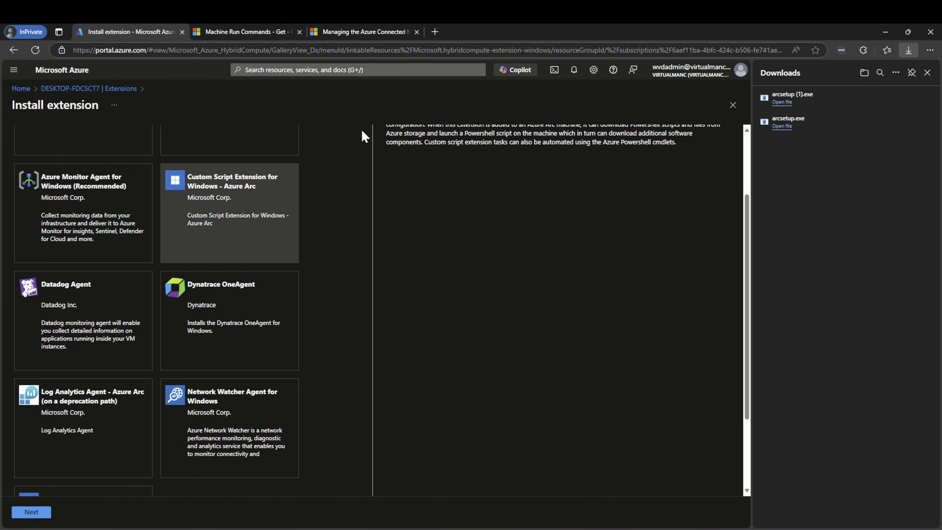
pyautogui.scroll(3, 559, 225)
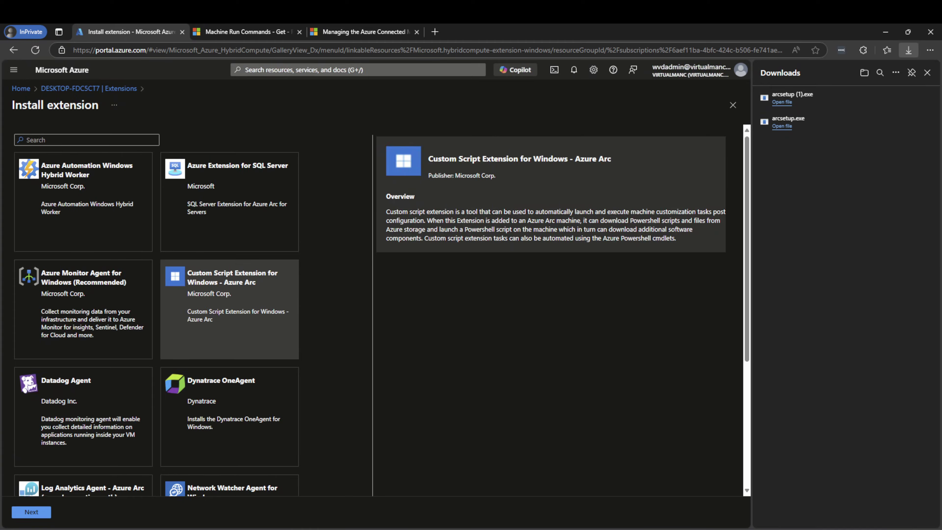
pyautogui.scroll(-3, 542, 213)
pyautogui.scroll(2, 540, 214)
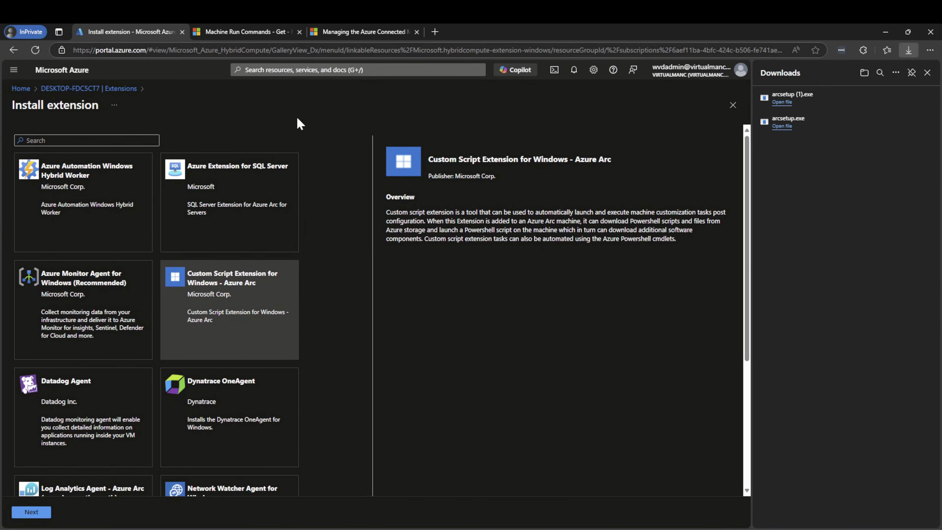
pyautogui.click(73, 89)
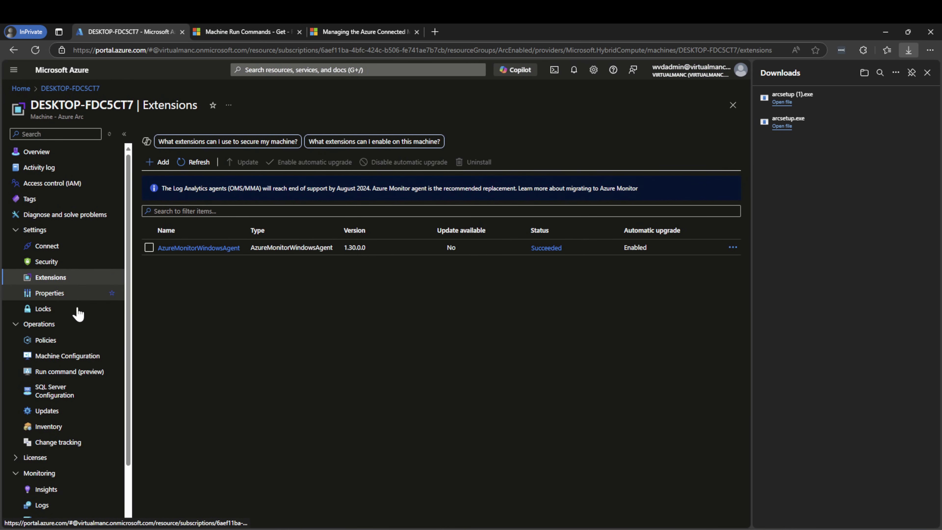
# Step: Open the machine's policies, inspect the scope in the policy assignment form and return without assigning a policy
pyautogui.click(84, 342)
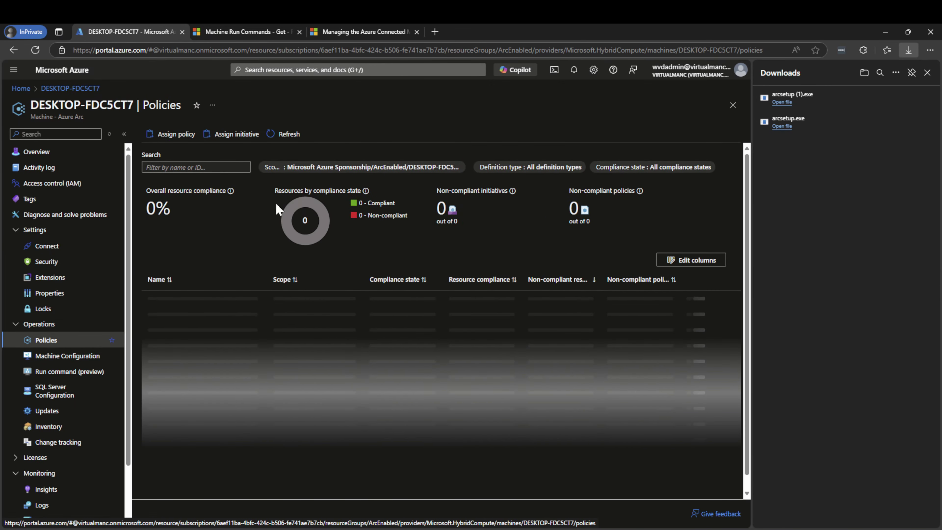
pyautogui.click(176, 134)
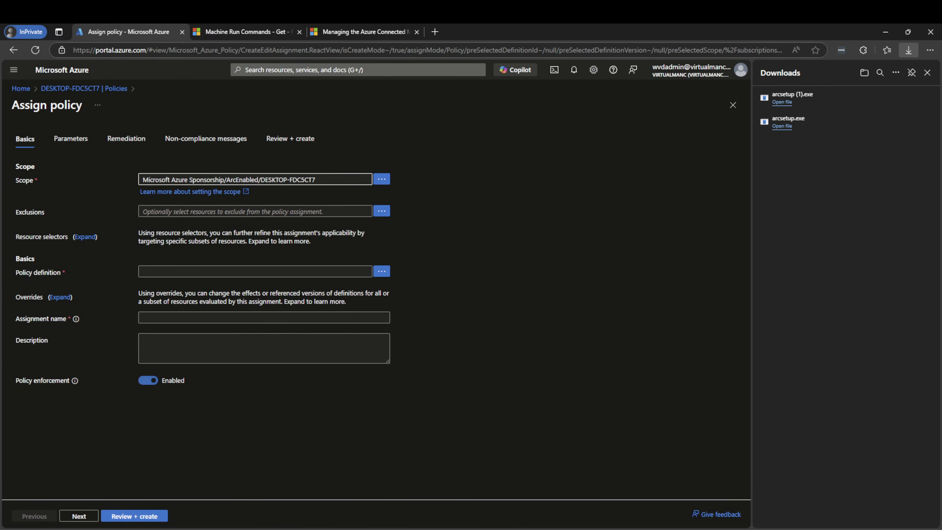
pyautogui.moveTo(153, 180); pyautogui.dragTo(260, 179)
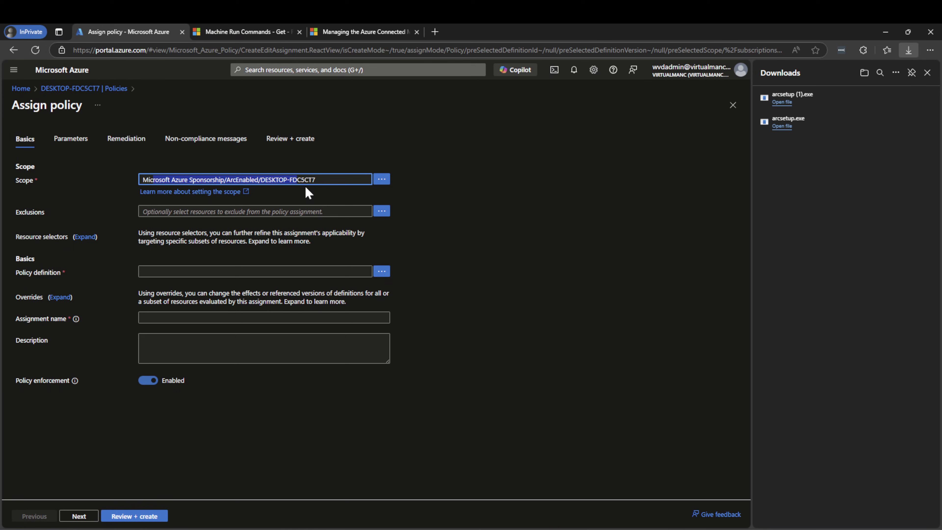
pyautogui.click(296, 180)
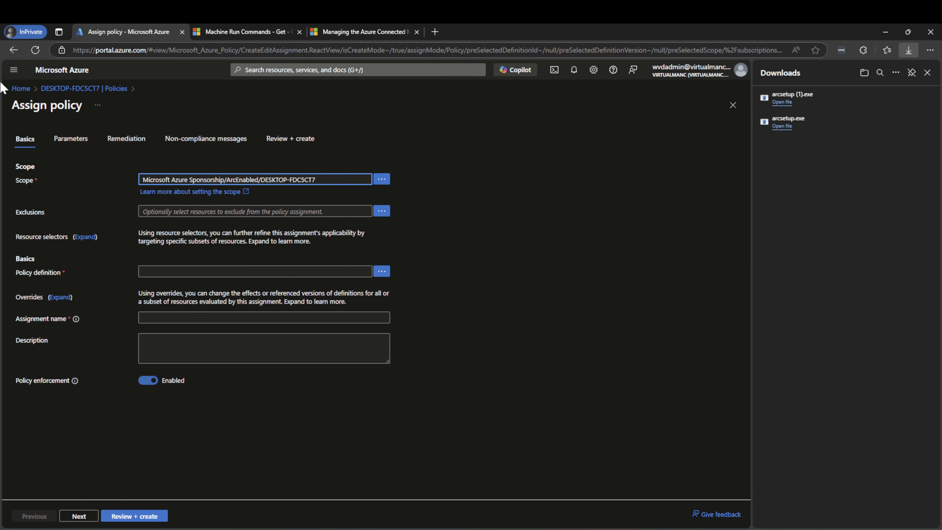
pyautogui.click(50, 86)
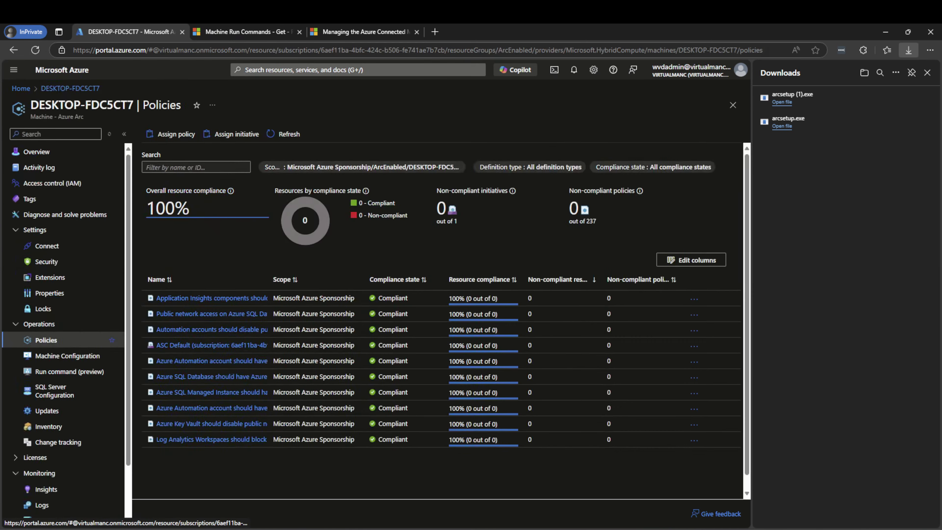
# Step: View the machine configuration assignments for DESKTOP-FDC5CT7
pyautogui.scroll(-2, 108, 354)
pyautogui.click(50, 308)
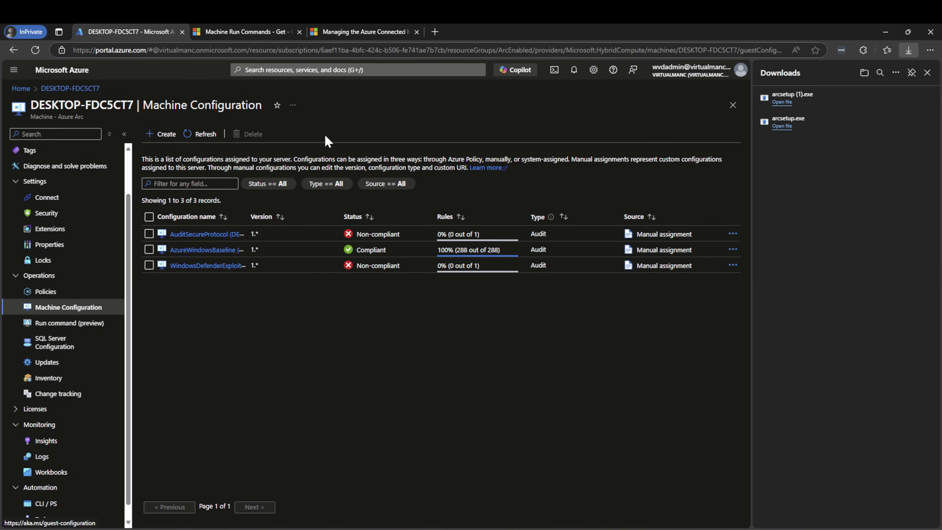
# Step: View the machine's Run command, Updates and Inventory pages and expand the Licenses section
pyautogui.click(91, 323)
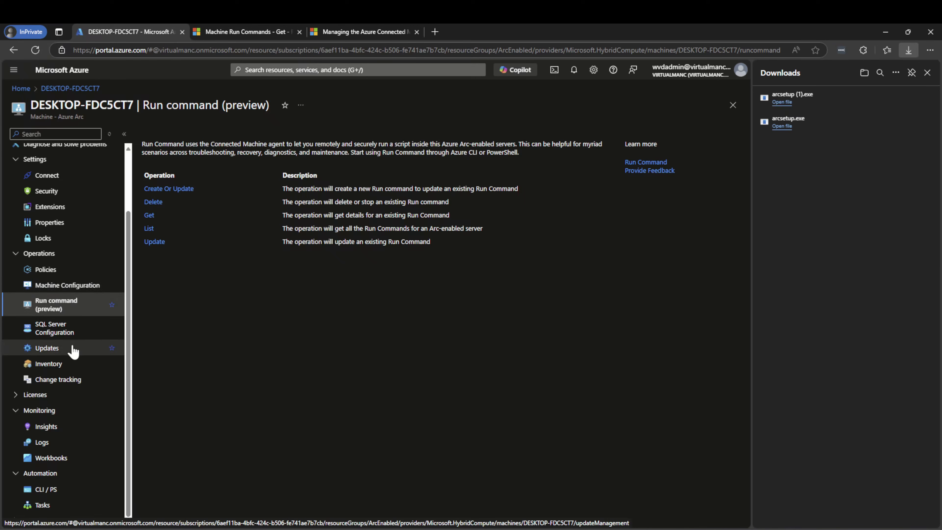
pyautogui.click(72, 349)
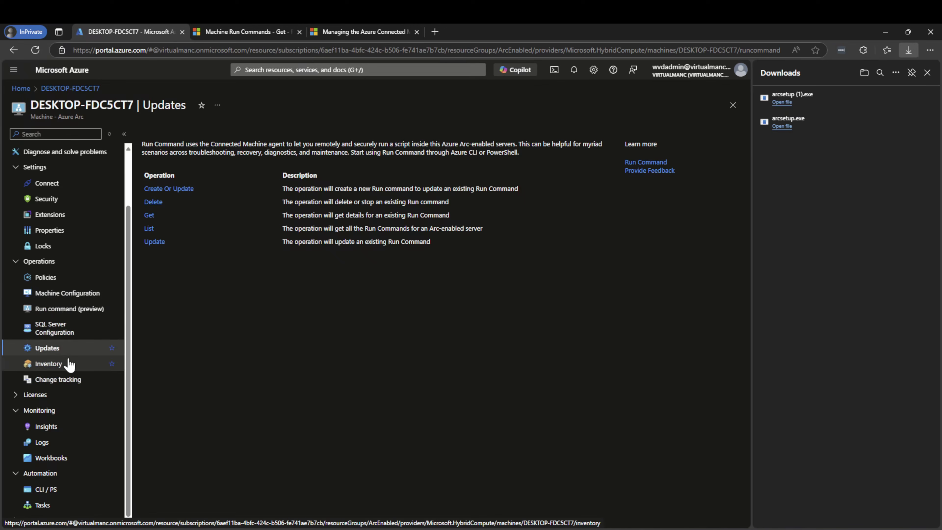
pyautogui.click(69, 364)
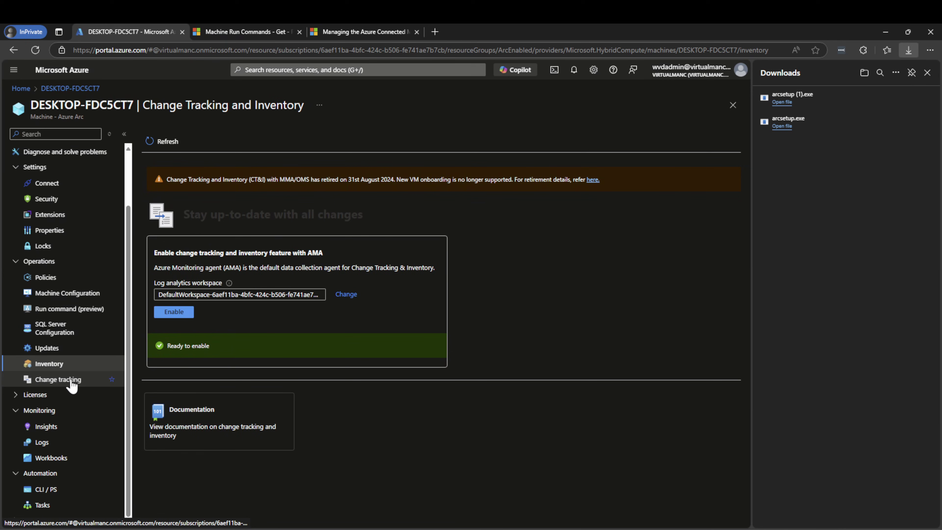
pyautogui.click(54, 399)
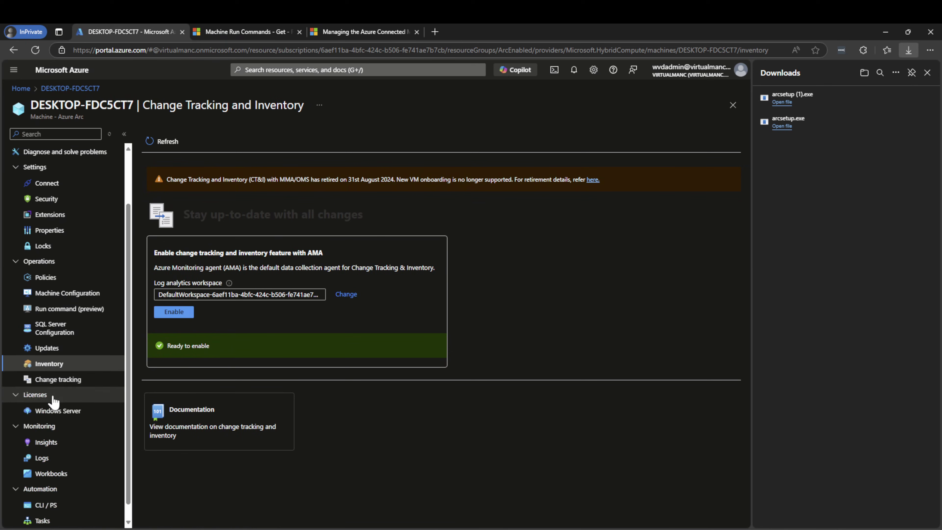
pyautogui.scroll(-1, 63, 397)
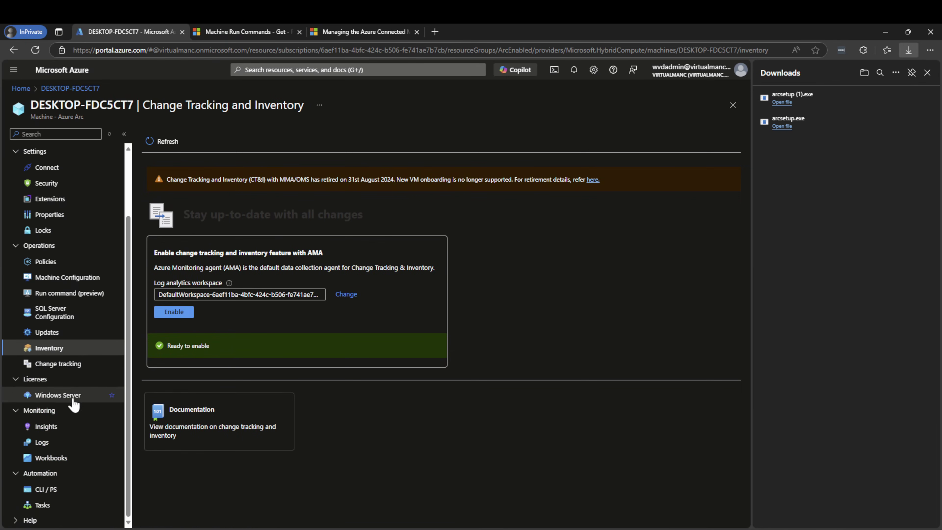
# Step: Open the machine's Insights and review the performance charts for CPU, memory, logical disks and network traffic
pyautogui.click(66, 428)
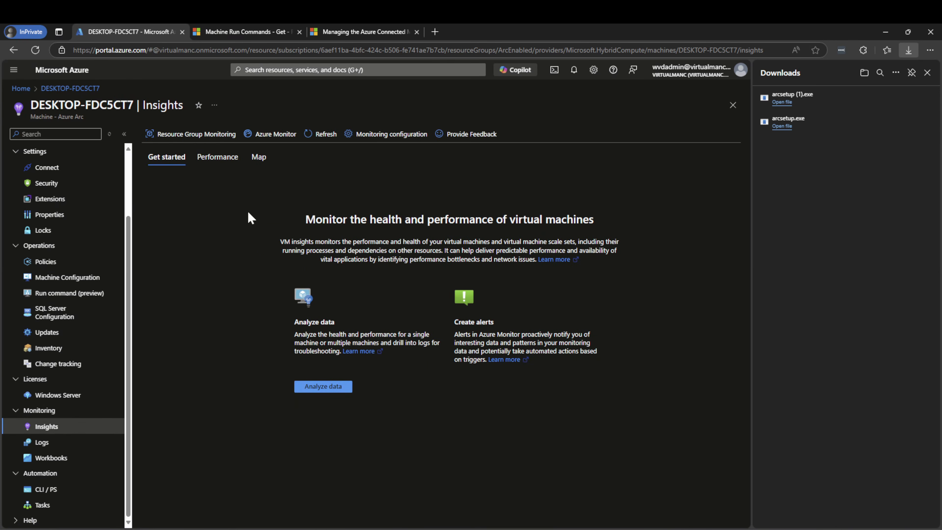
pyautogui.click(215, 160)
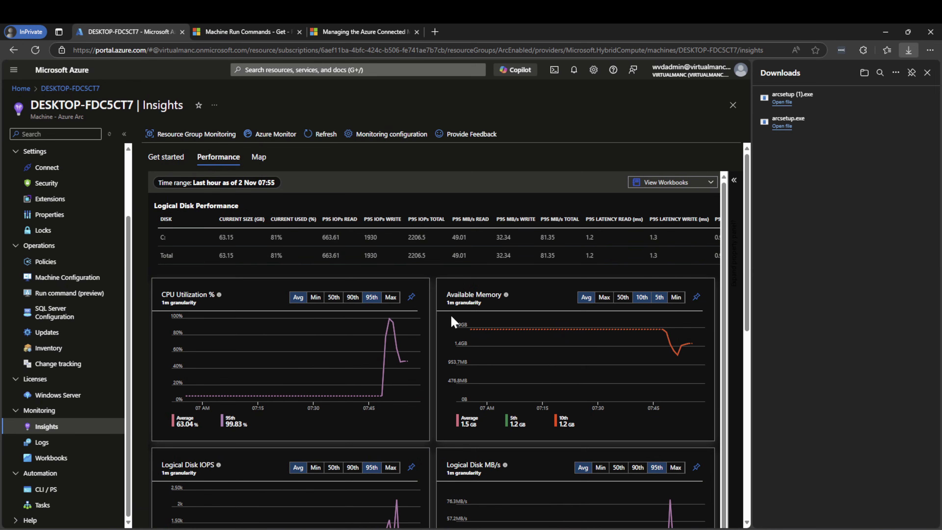
pyautogui.scroll(-1, 536, 236)
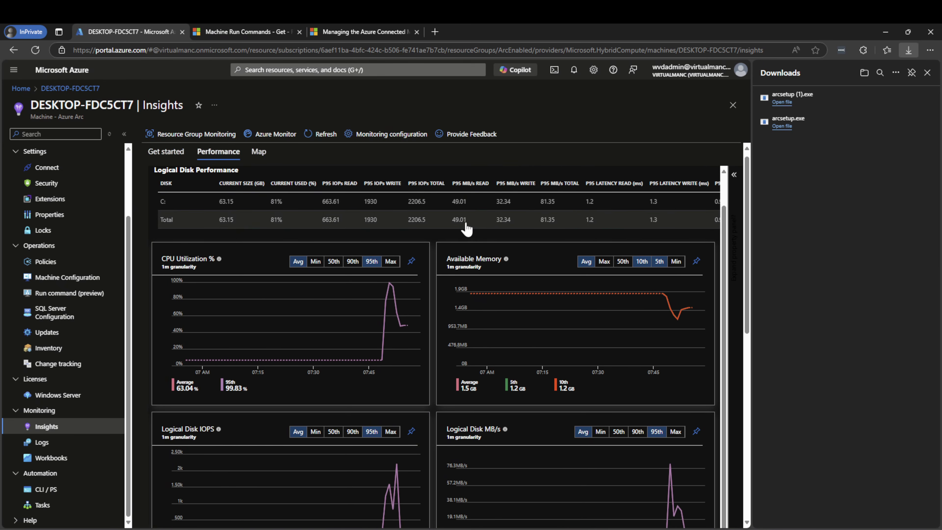
pyautogui.scroll(-3, 466, 228)
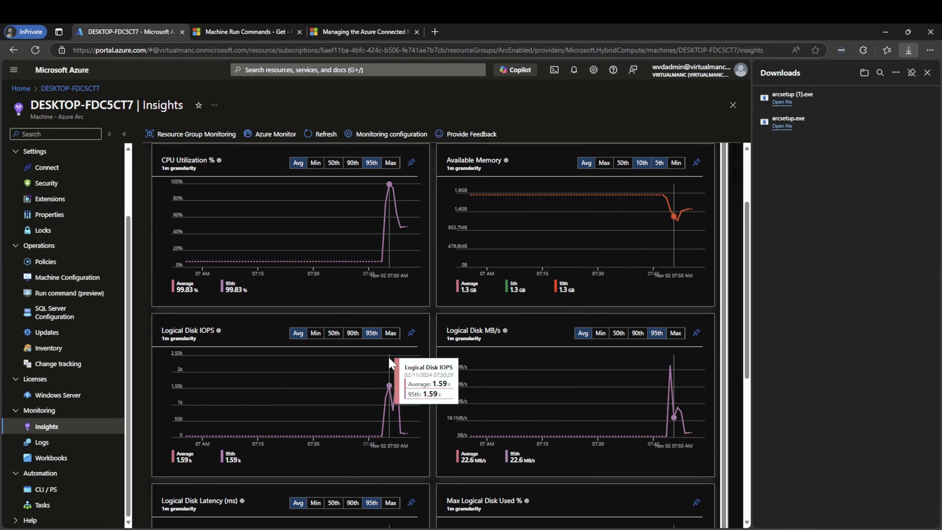
pyautogui.scroll(-5, 390, 363)
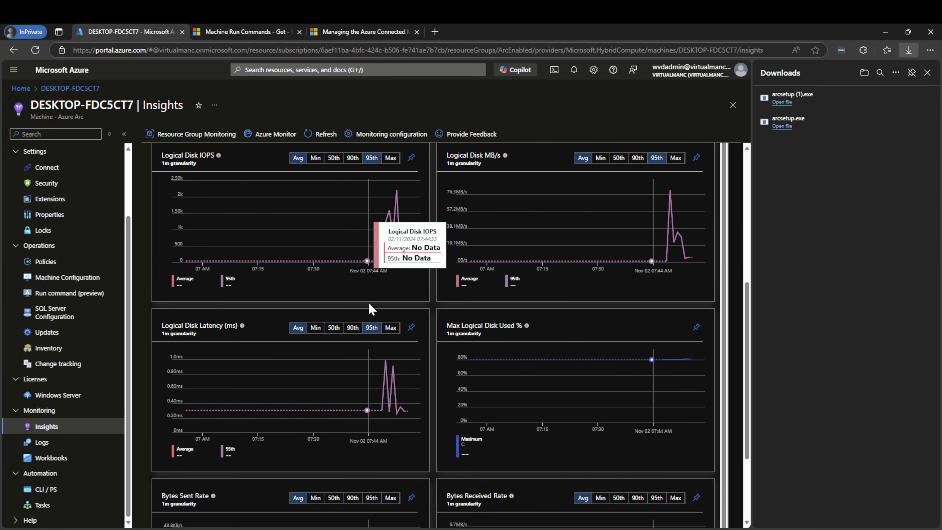
pyautogui.scroll(-3, 369, 308)
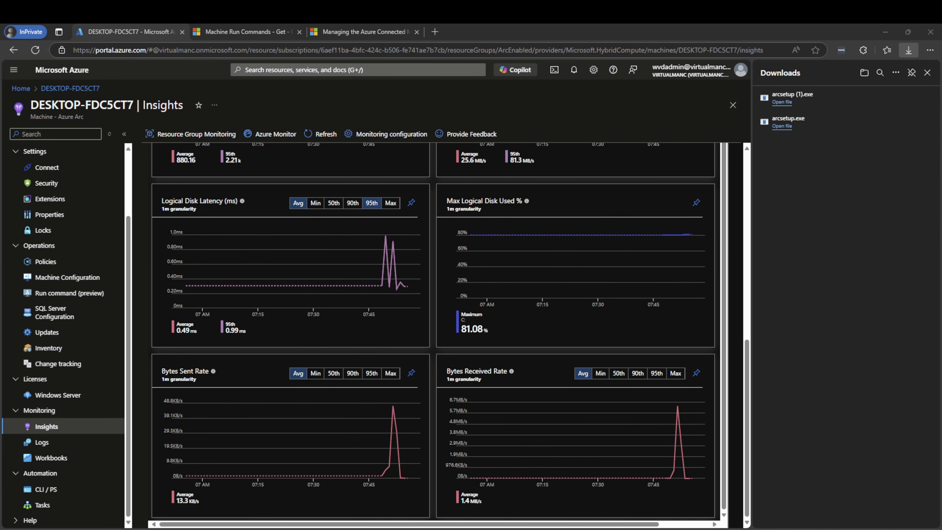
# Step: Switch to the Packaging virtual machine in VMware Workstation
pyautogui.moveTo(577, 529)
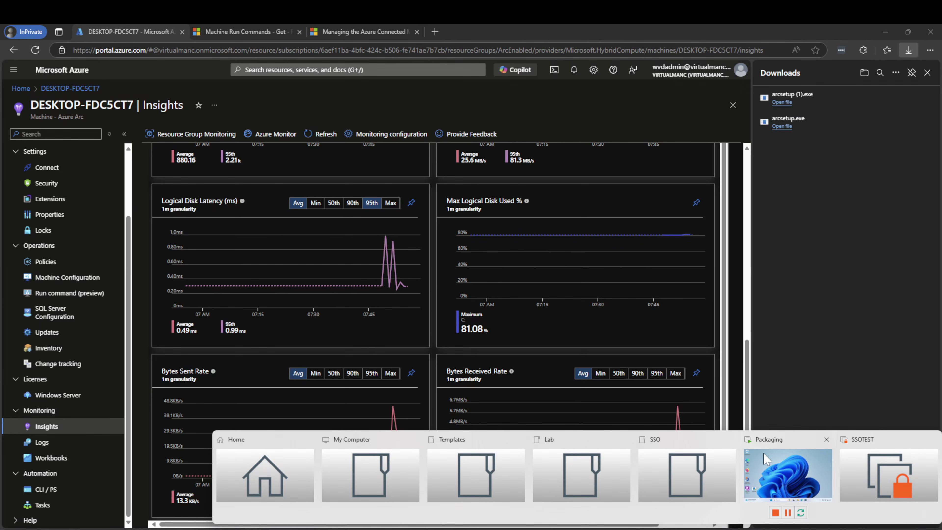
pyautogui.click(765, 459)
pyautogui.click(519, 333)
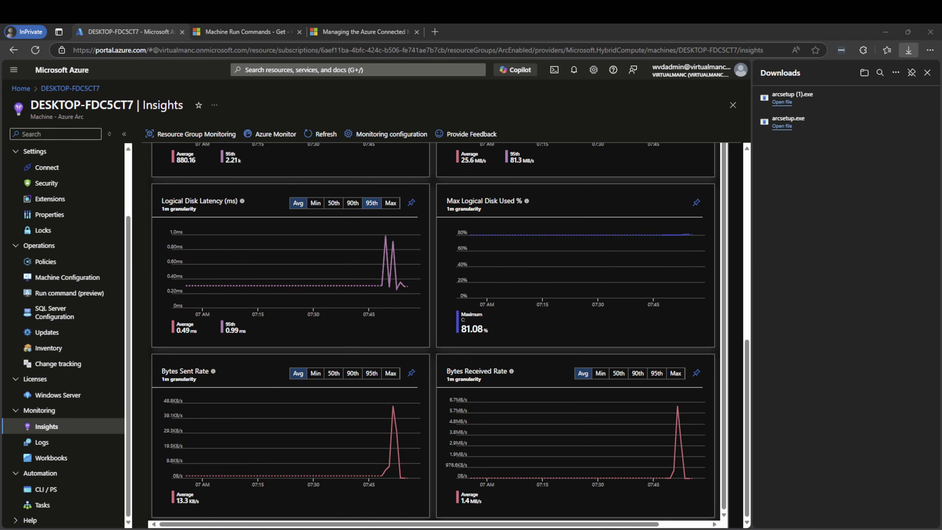
pyautogui.moveTo(785, 529)
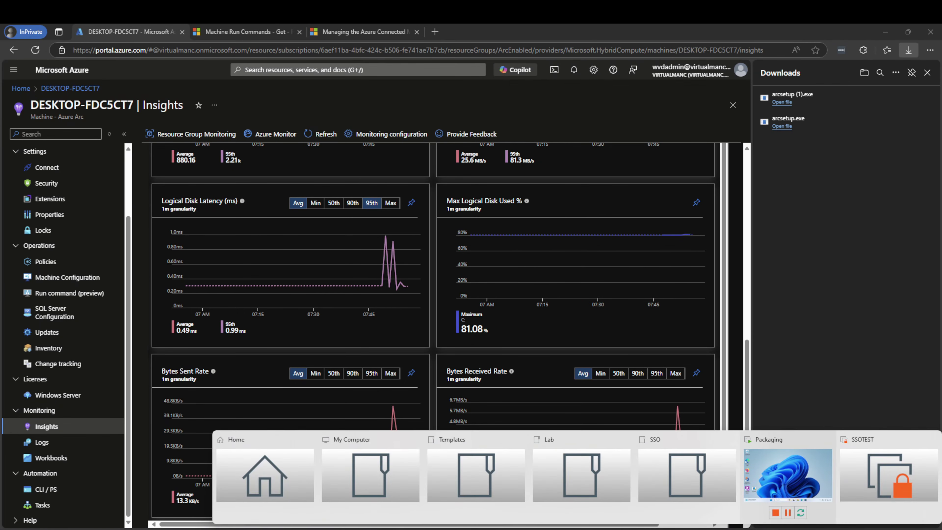
pyautogui.click(801, 469)
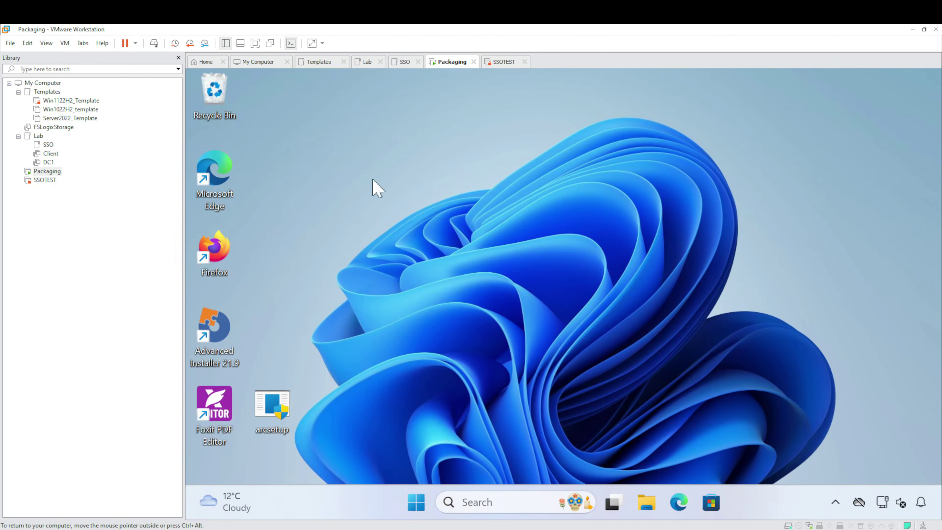
# Step: Open Command Prompt in the Packaging virtual machine and check its computer name with the hostname command
pyautogui.click(416, 502)
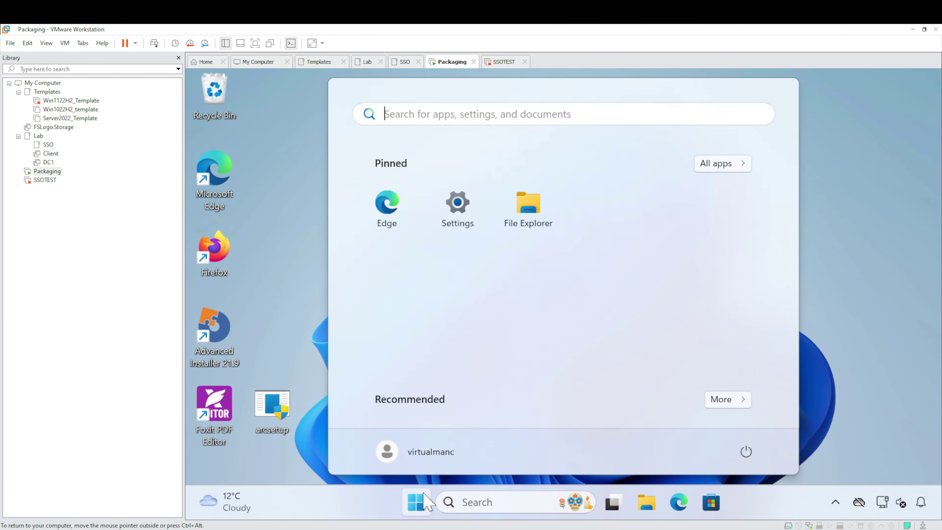
pyautogui.write('cmd')
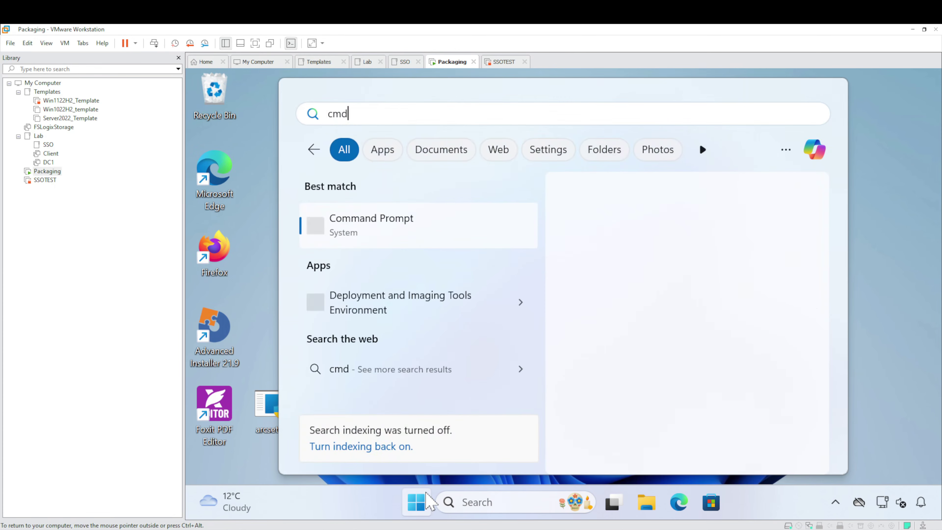
pyautogui.press('Return')
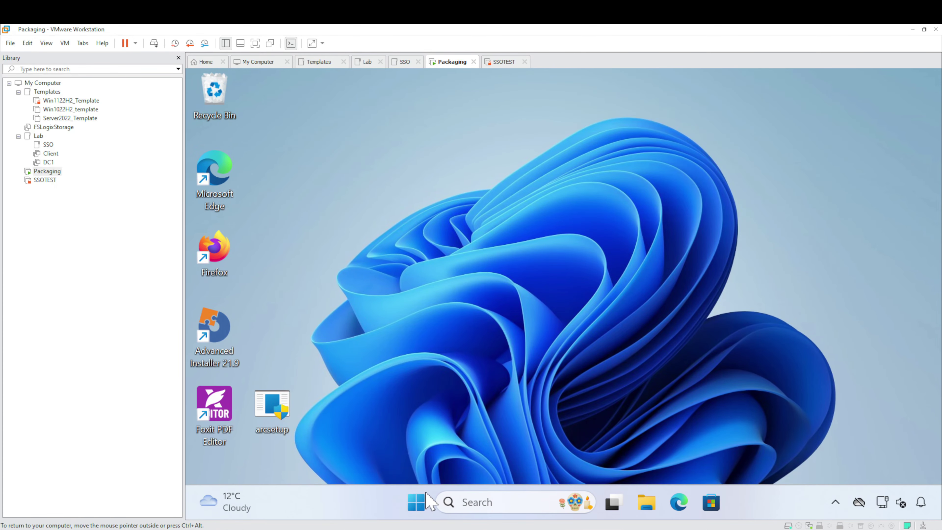
pyautogui.write('hostname')
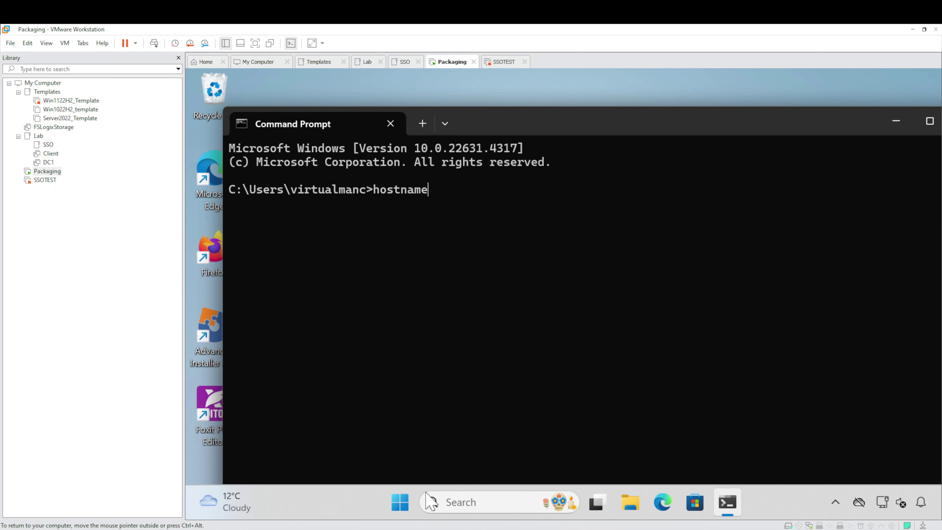
pyautogui.press('Return')
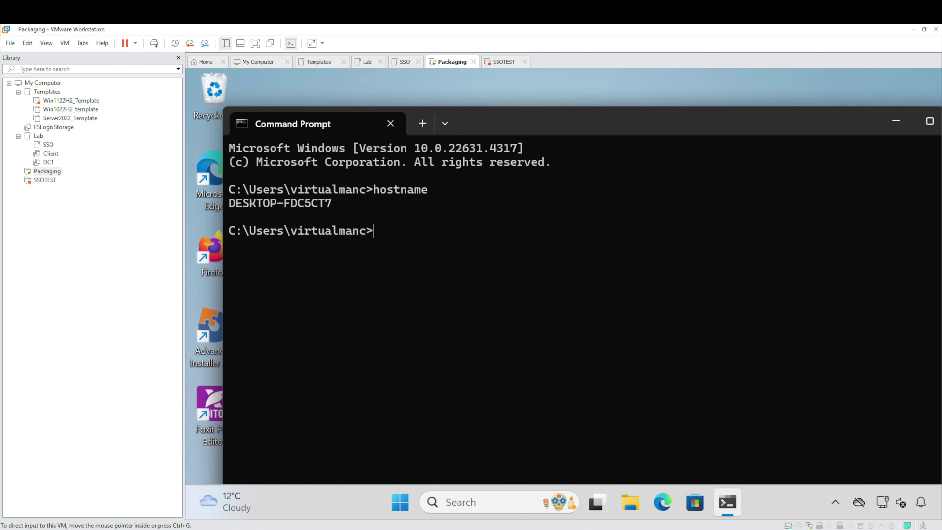
# Step: Switch back to the Azure portal in the browser and return to the start of the Insights performance page
pyautogui.moveTo(319, 529)
pyautogui.click(349, 484)
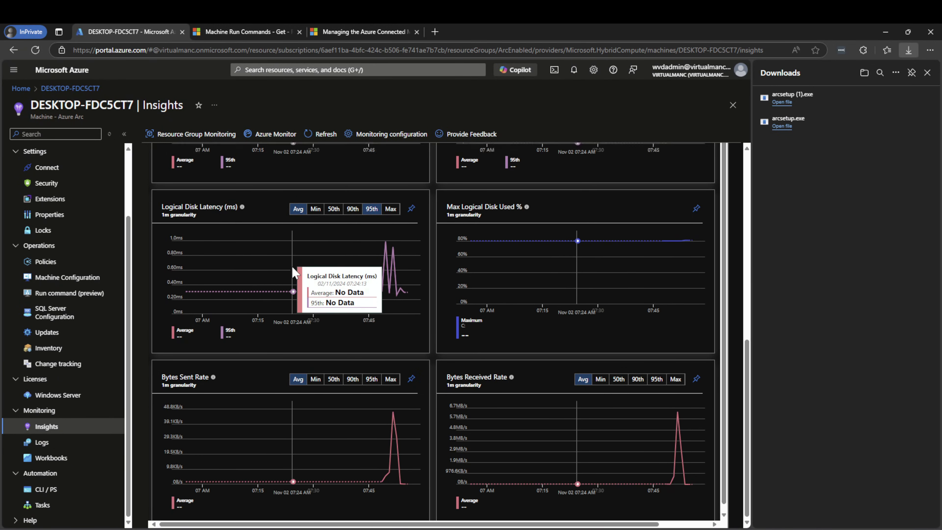
pyautogui.scroll(1, 295, 273)
pyautogui.scroll(10, 295, 272)
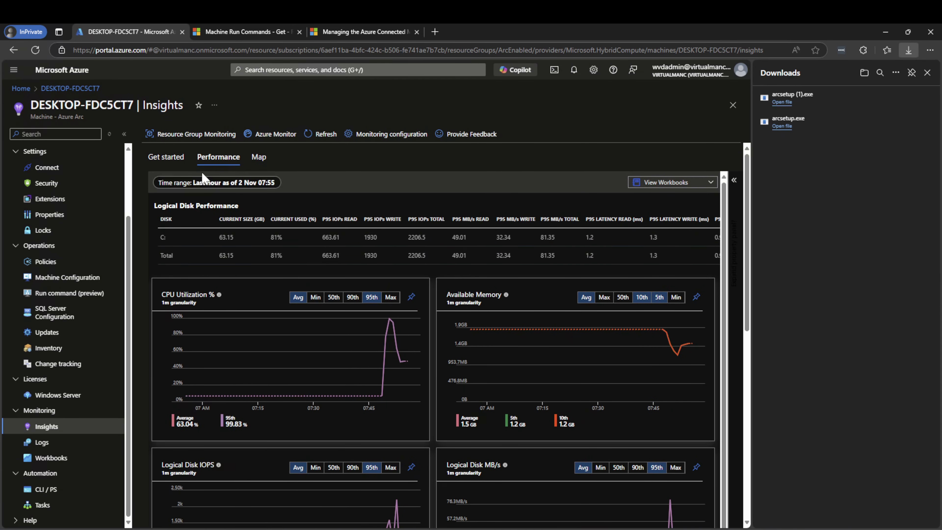
# Step: Open the machine's Logs query editor, closing the Log Analytics welcome and Queries hub and declining the new logs experience
pyautogui.click(71, 443)
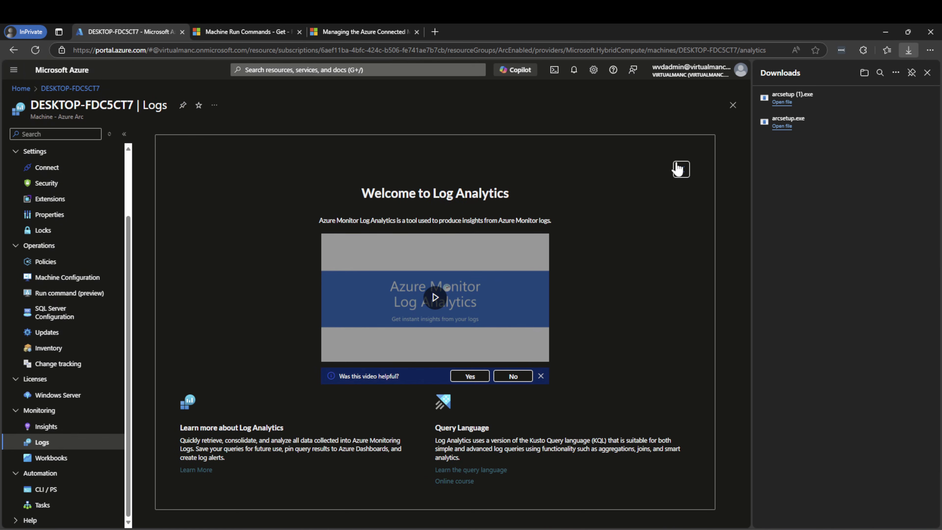
pyautogui.click(677, 169)
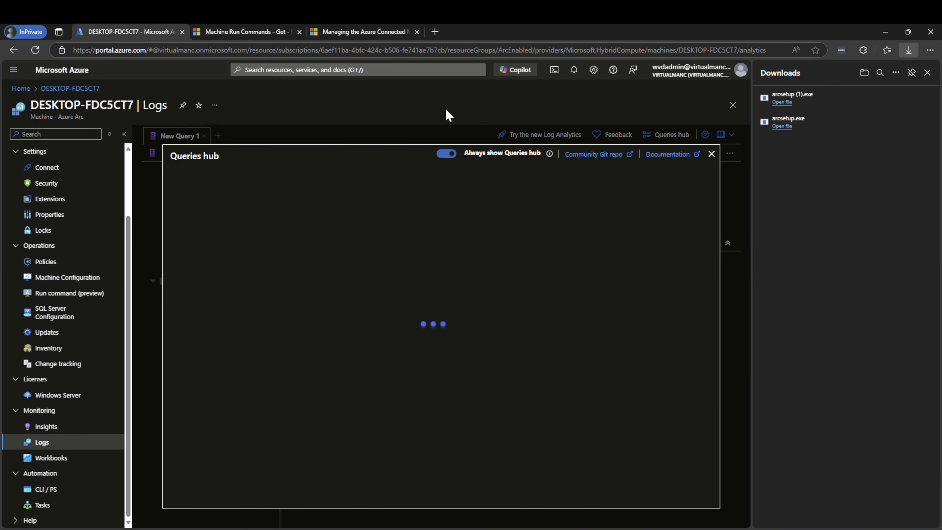
pyautogui.click(710, 155)
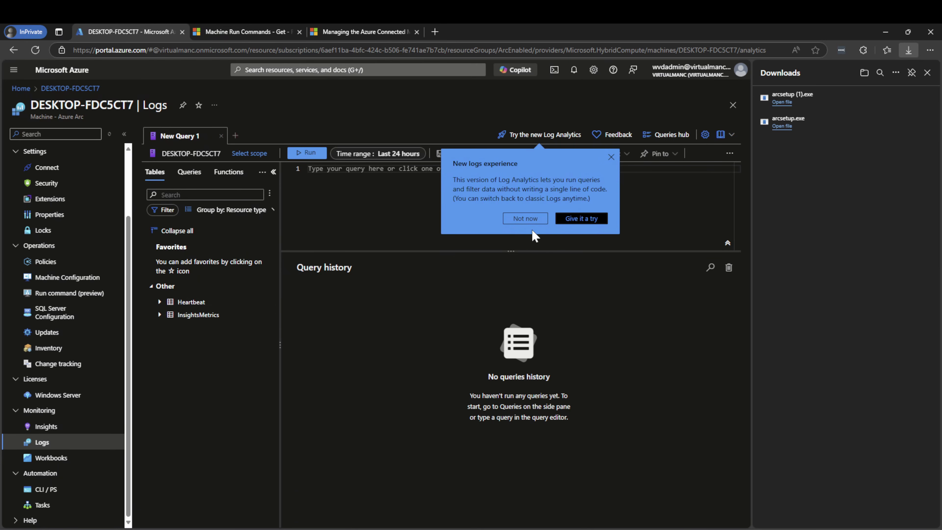
pyautogui.click(525, 219)
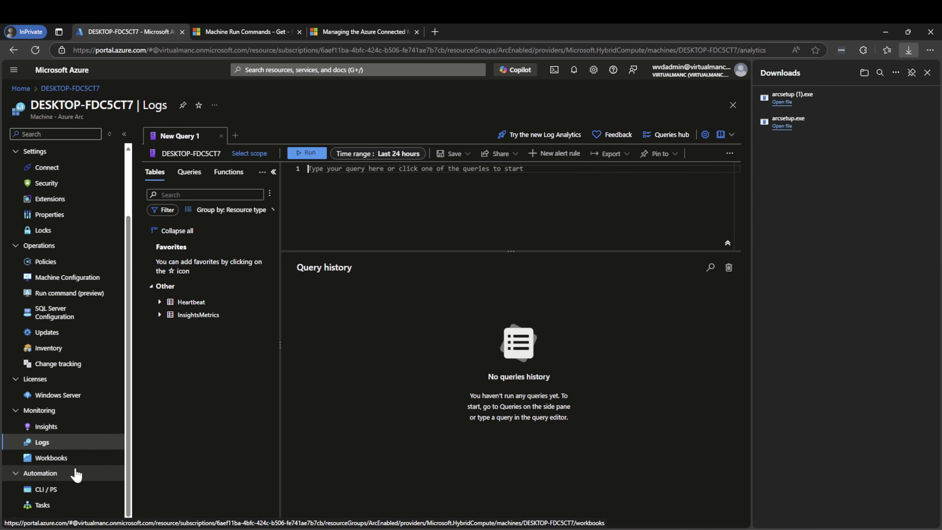
# Step: View the machine's CLI / PS commands and browse the full Az.ConnectedMachine PowerShell cmdlet reference
pyautogui.click(66, 492)
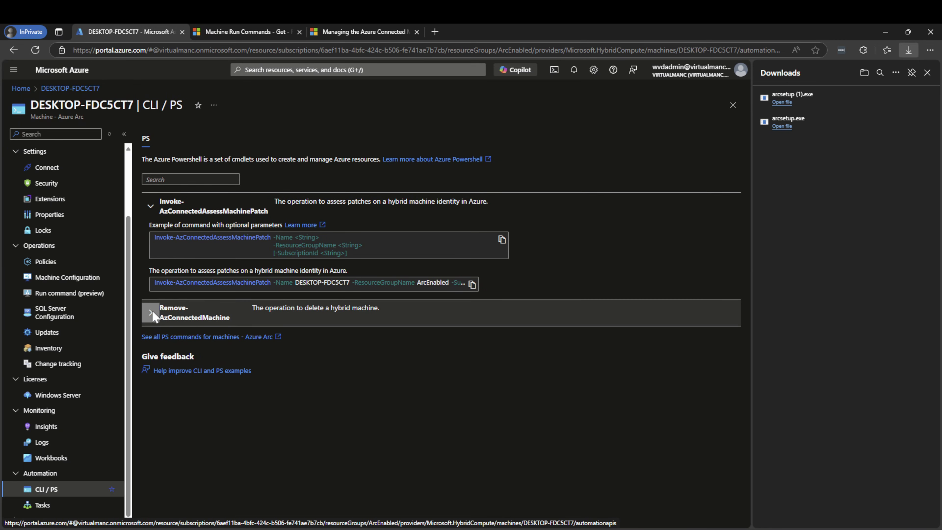
pyautogui.click(175, 338)
pyautogui.scroll(-3, 262, 368)
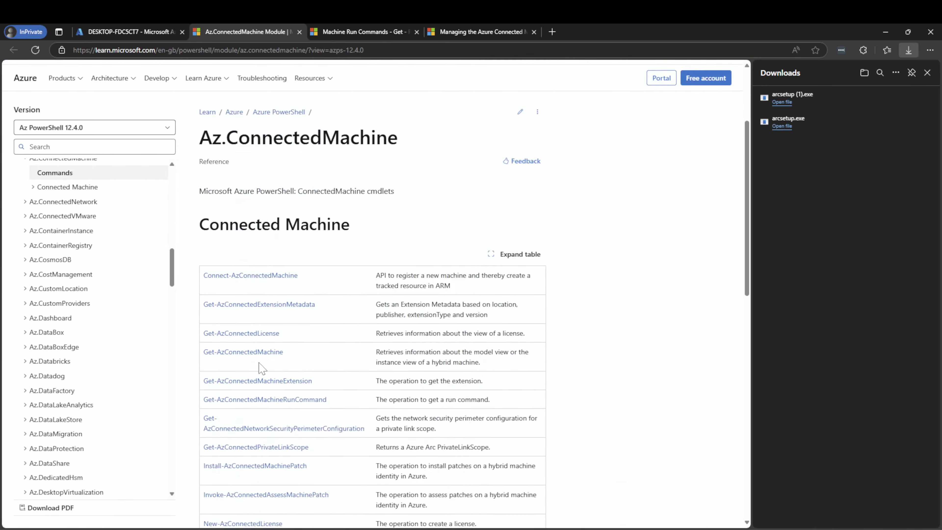
pyautogui.scroll(-10, 261, 368)
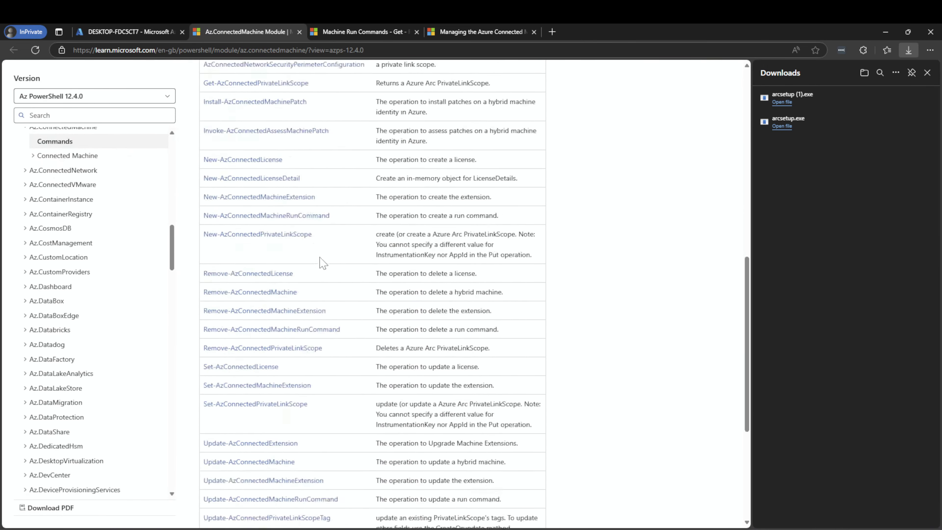
pyautogui.scroll(-3, 321, 263)
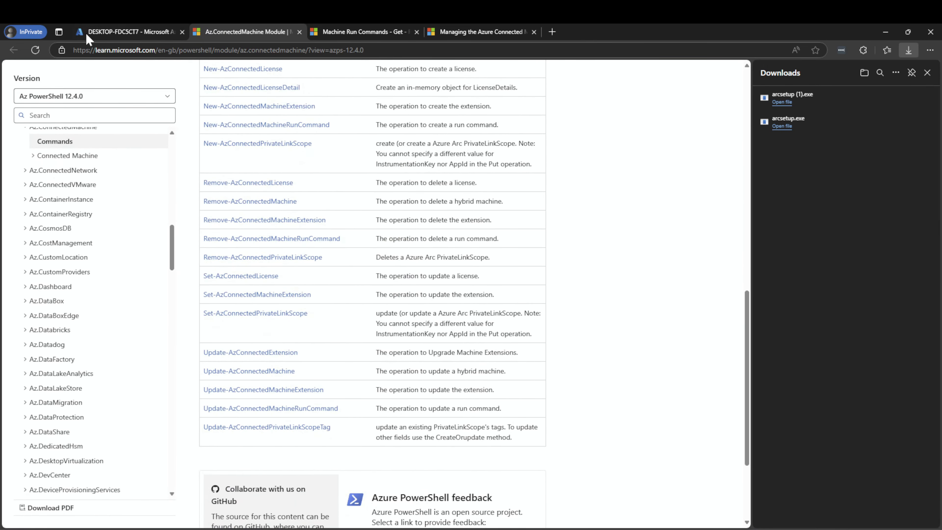
# Step: Return to the DESKTOP-FDC5CT7 portal page and open the machine's overview
pyautogui.click(98, 34)
pyautogui.scroll(3, 58, 301)
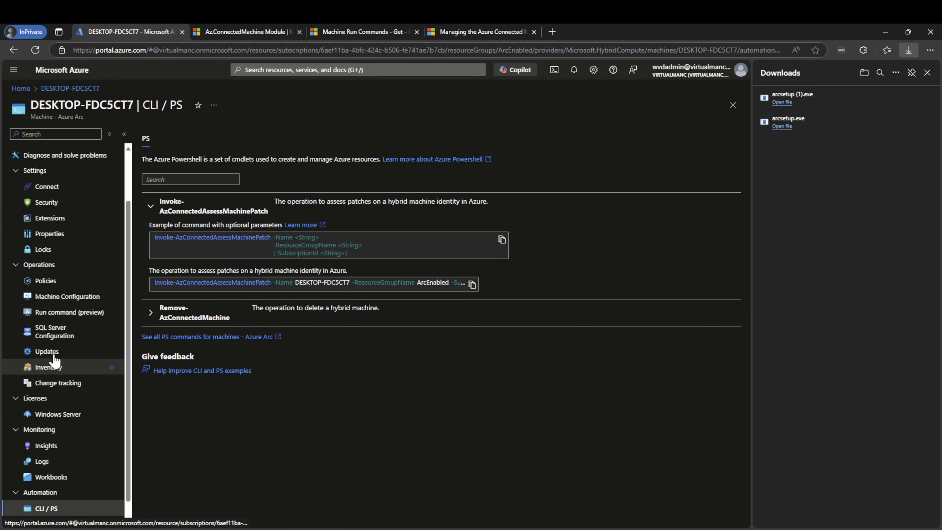
pyautogui.click(36, 152)
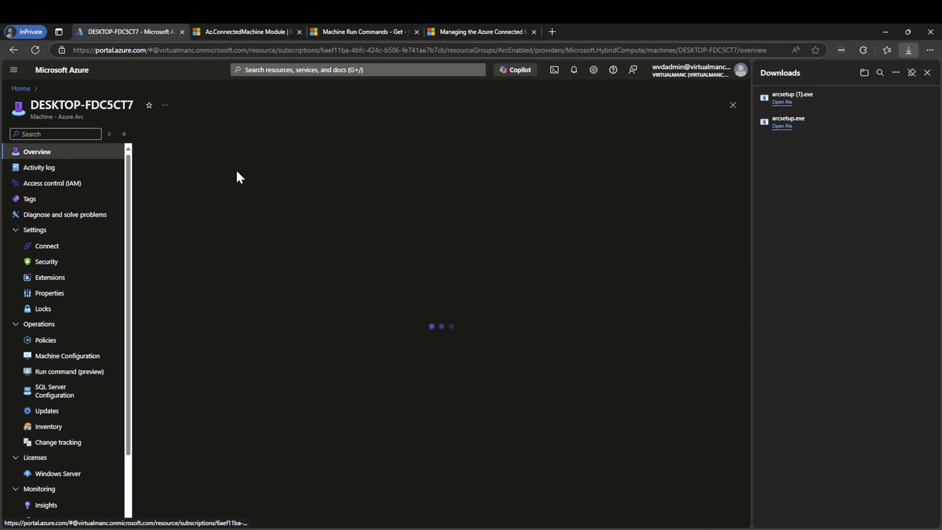